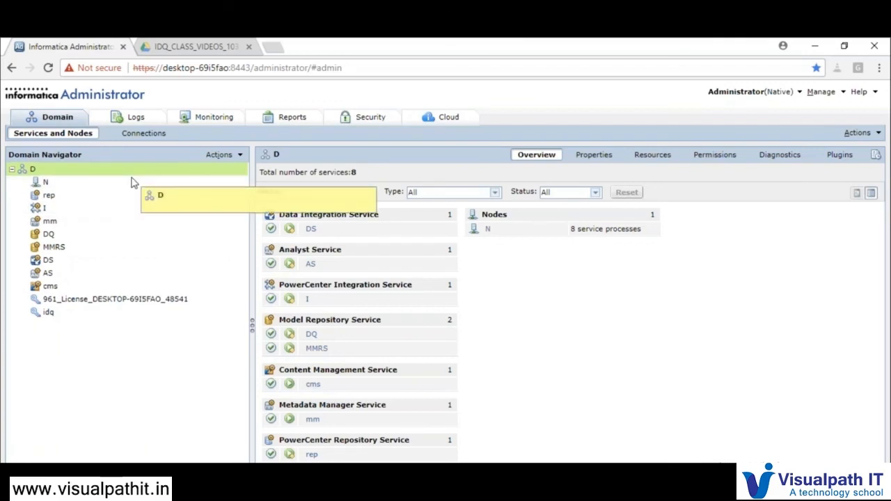
{"action": "left_click", "coordinate": [132, 172]}
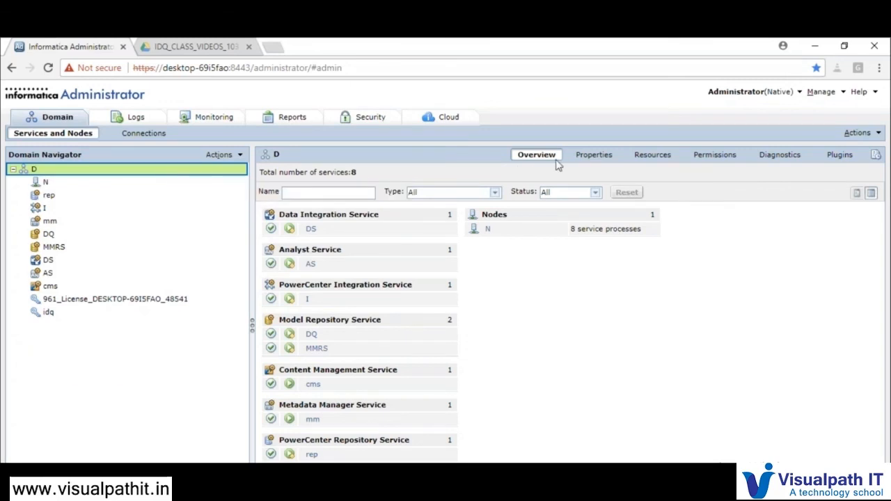
{"action": "left_click", "coordinate": [593, 155]}
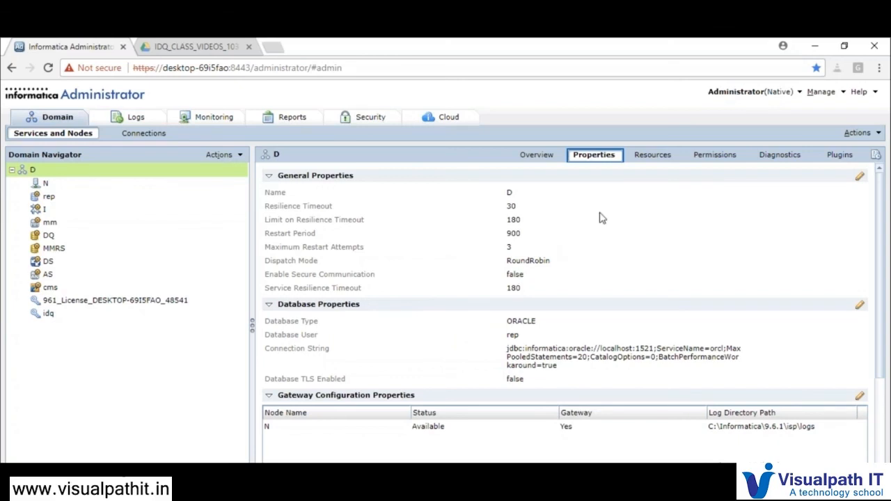
{"action": "left_click", "coordinate": [87, 187]}
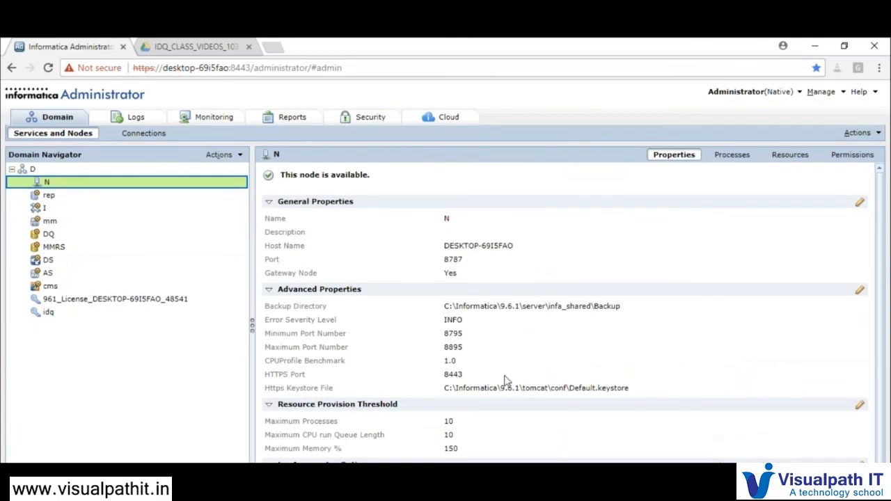
{"action": "left_click", "coordinate": [131, 174]}
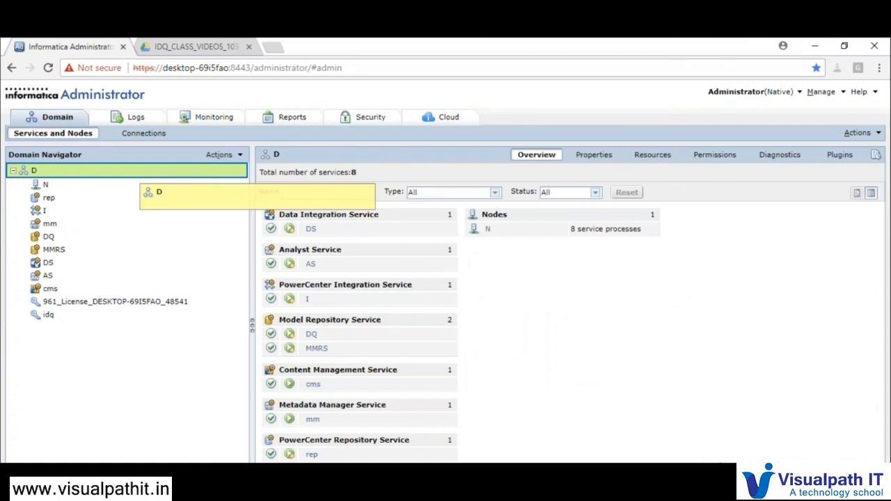
Show domain D's connections and open its Actions > New menu
{"action": "left_click", "coordinate": [146, 133]}
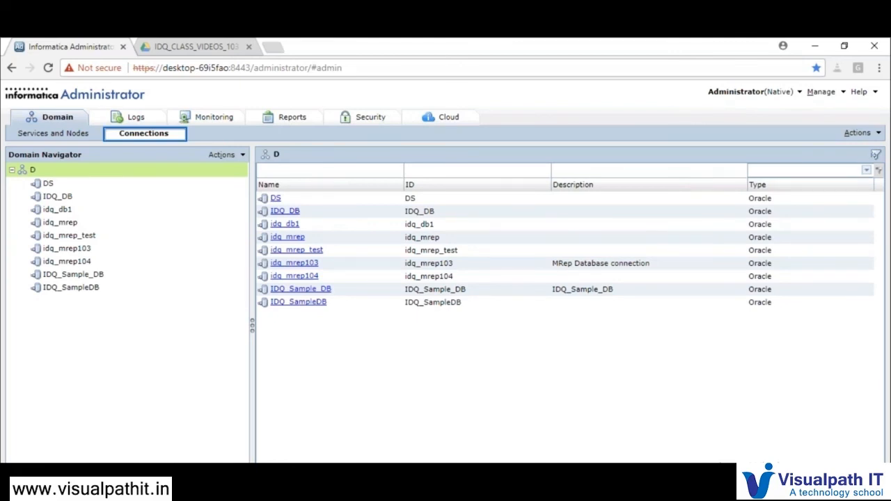
{"action": "left_click", "coordinate": [132, 174]}
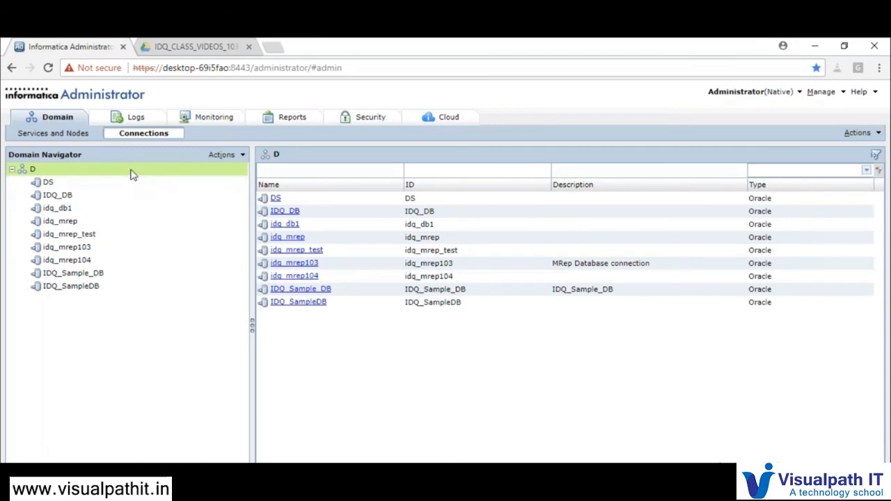
{"action": "left_click", "coordinate": [132, 172]}
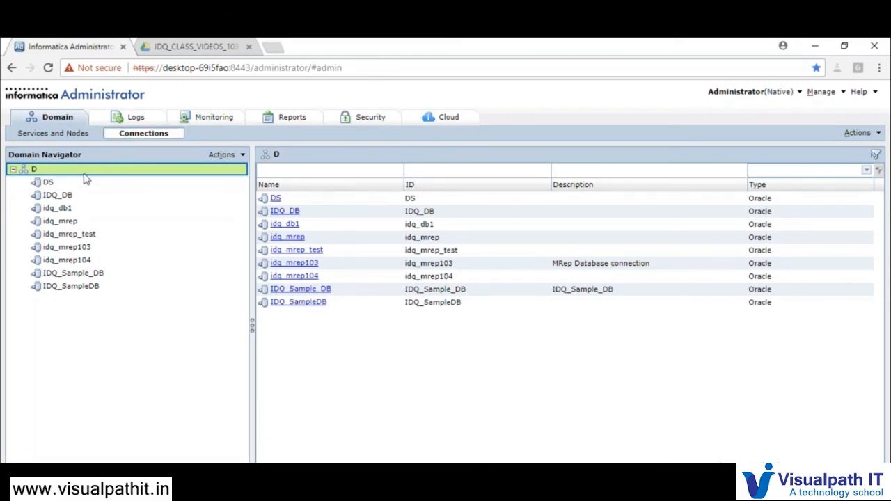
{"action": "left_click", "coordinate": [222, 156]}
{"action": "mouse_move", "coordinate": [248, 173]}
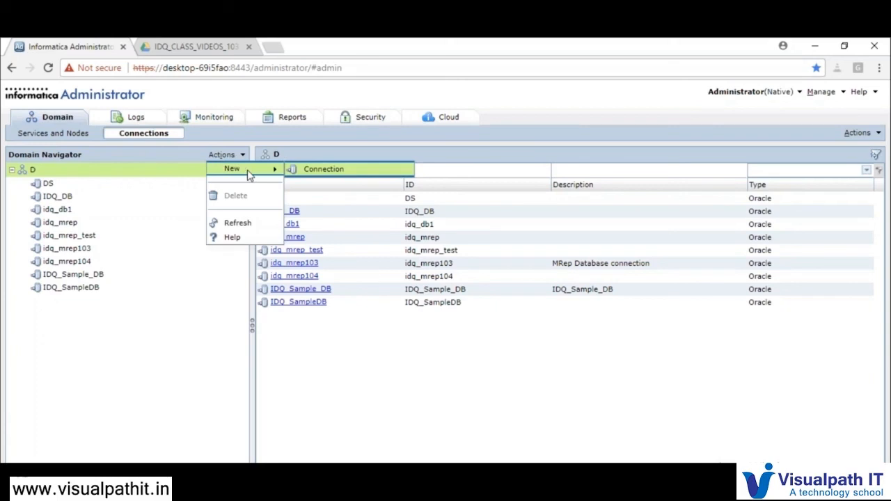
Pick Oracle under Databases as the new connection type and confirm
{"action": "left_click", "coordinate": [310, 174]}
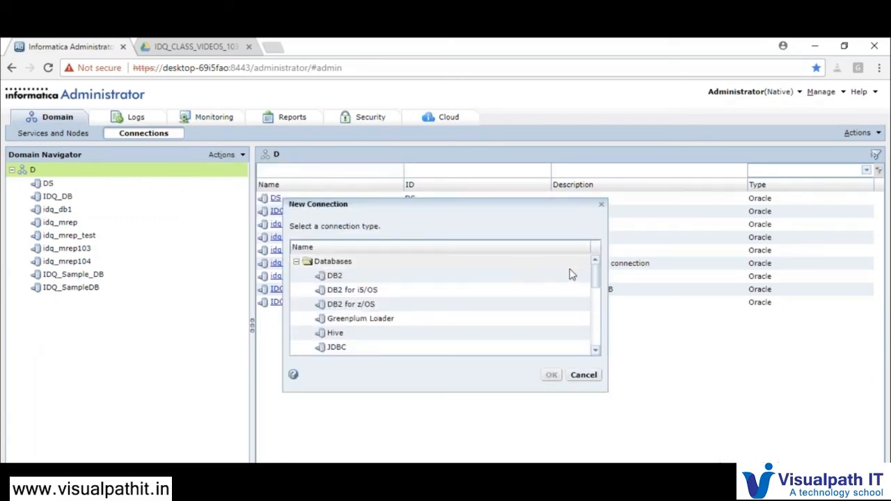
{"action": "mouse_move", "coordinate": [596, 277]}
{"action": "left_mouse_down"}
{"action": "mouse_move", "coordinate": [599, 338]}
{"action": "mouse_move", "coordinate": [597, 279]}
{"action": "left_mouse_up"}
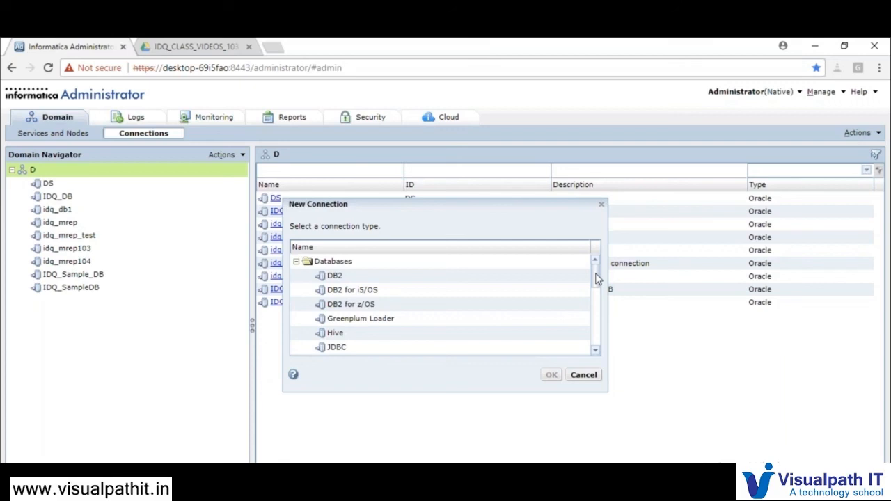
{"action": "mouse_move", "coordinate": [597, 279]}
{"action": "left_mouse_down"}
{"action": "mouse_move", "coordinate": [597, 313]}
{"action": "mouse_move", "coordinate": [597, 270]}
{"action": "left_mouse_up"}
{"action": "left_click_drag", "start_coordinate": [597, 279], "coordinate": [603, 299]}
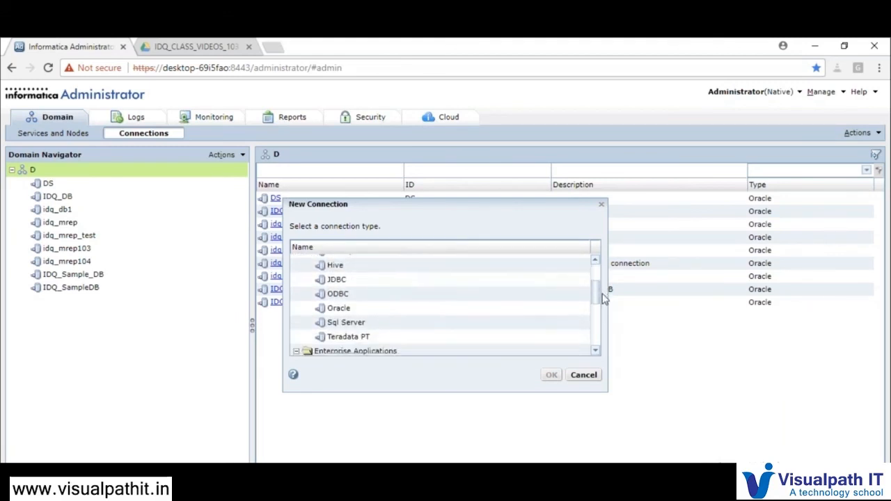
{"action": "left_click", "coordinate": [460, 314]}
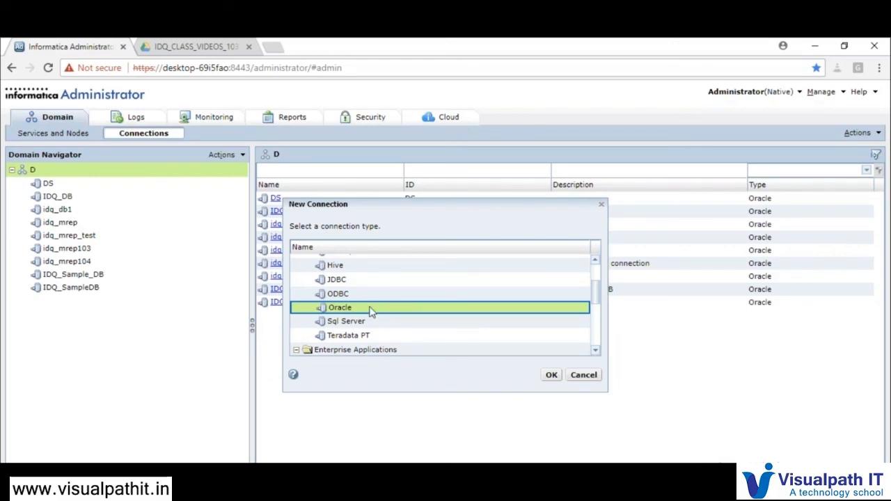
{"action": "left_click", "coordinate": [548, 375]}
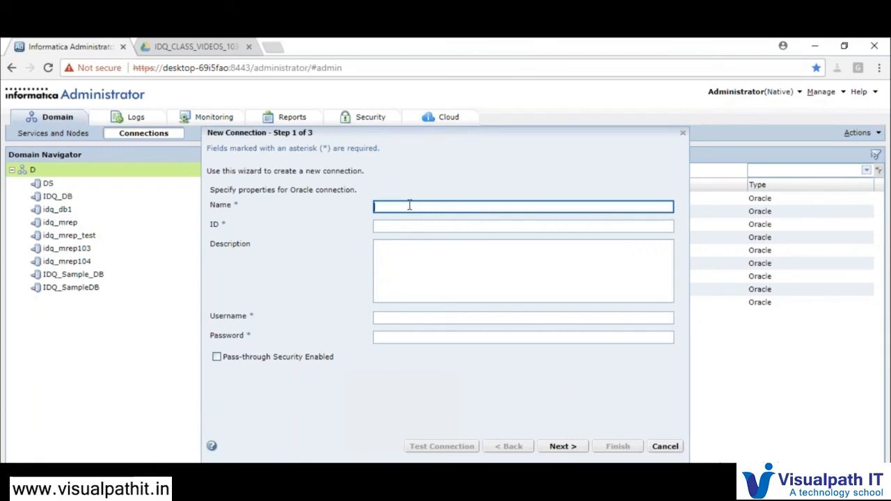
Name the Oracle connection idq_mrep_test1, enter the database username and password, and continue
{"action": "type", "text": "idq_mrep"}
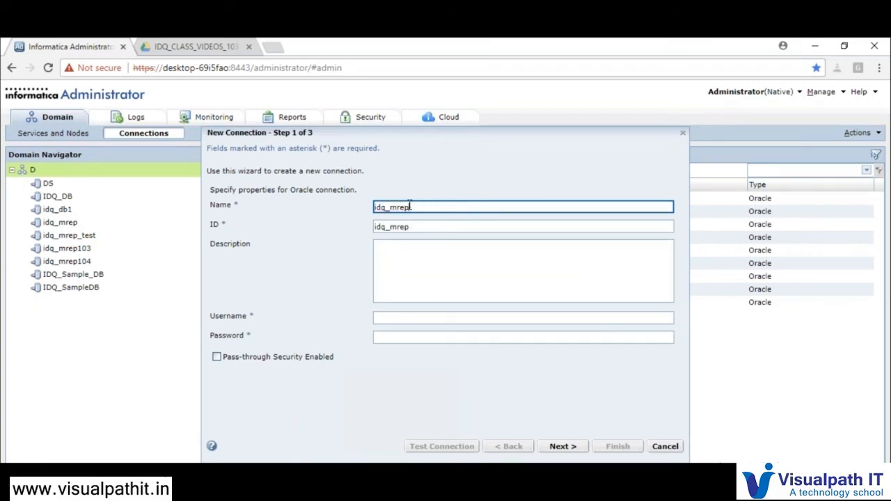
{"action": "type", "text": "_tes"}
{"action": "key", "text": "Tab"}
{"action": "key", "text": "Tab"}
{"action": "key", "text": "Tab"}
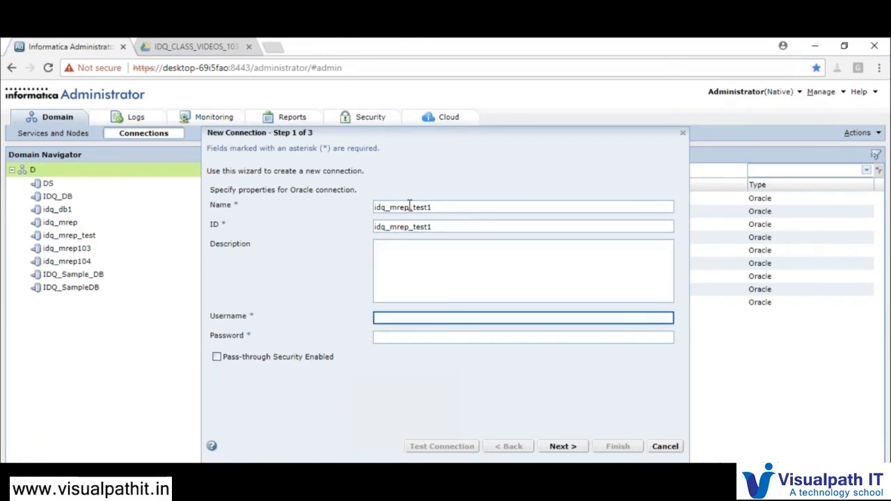
{"action": "type", "text": "idq_mrep"}
{"action": "key", "text": "Tab"}
{"action": "type", "text": "********"}
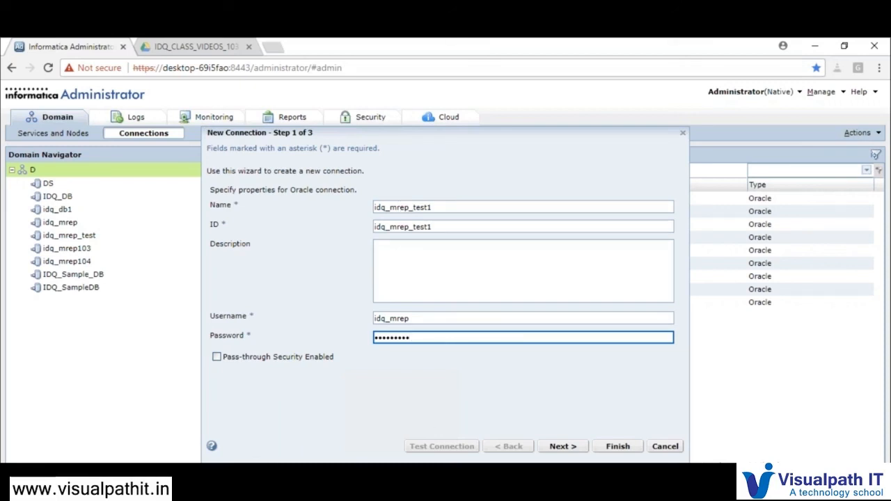
{"action": "left_click_drag", "start_coordinate": [426, 207], "coordinate": [431, 226]}
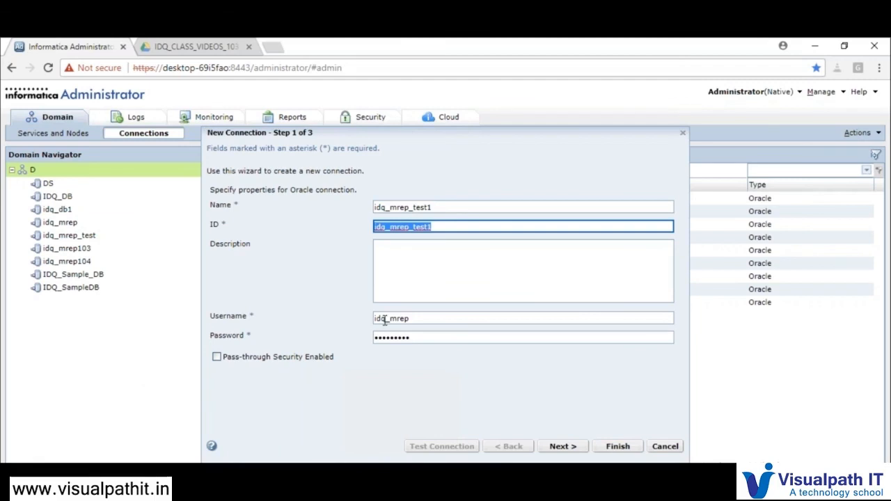
{"action": "left_click_drag", "start_coordinate": [427, 318], "coordinate": [377, 333]}
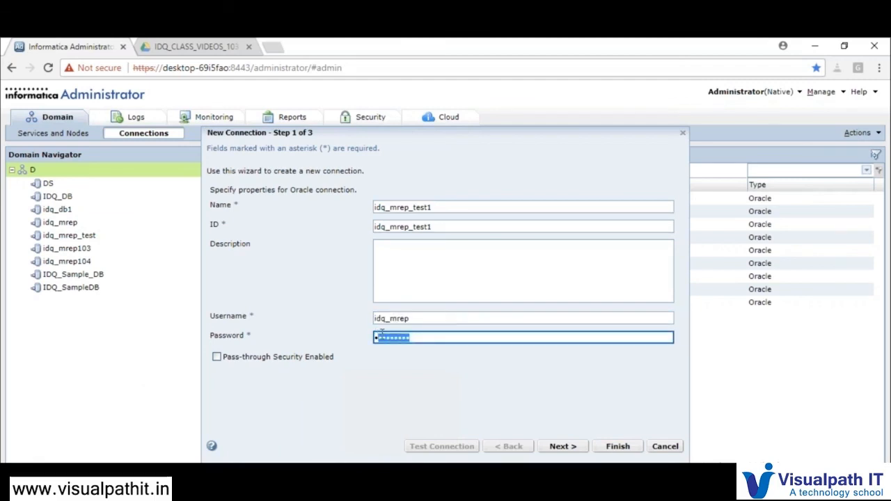
{"action": "left_click", "coordinate": [562, 446]}
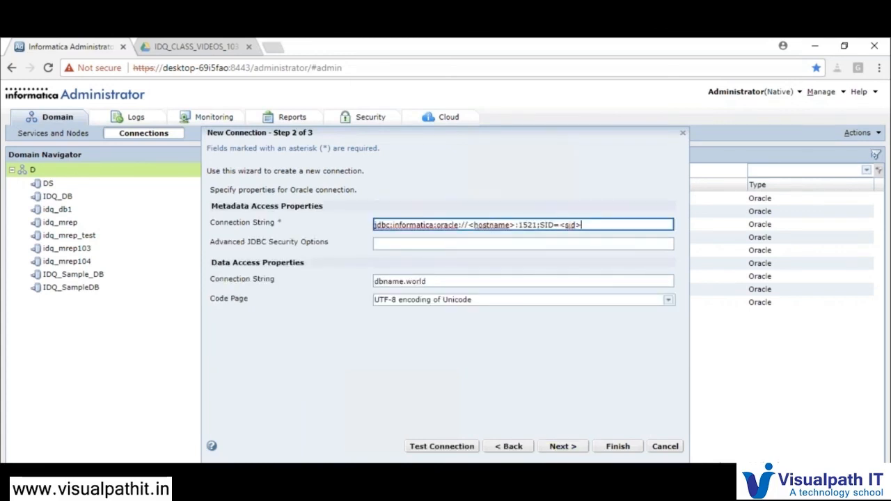
Change the connection string to jdbc:informatica:oracle://localhost:1521;SID=orcl
{"action": "left_click_drag", "start_coordinate": [469, 229], "coordinate": [516, 226]}
{"action": "key", "text": "BackSpace"}
{"action": "type", "text": "localhost"}
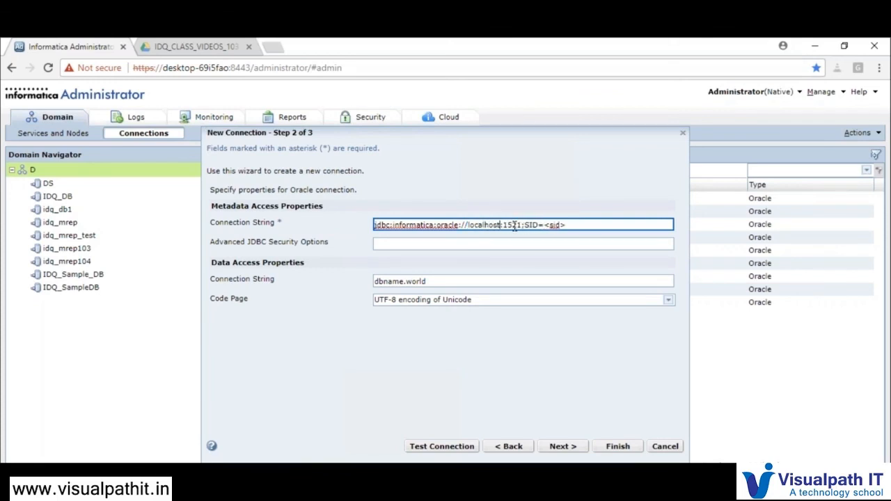
{"action": "left_click", "coordinate": [565, 225]}
{"action": "key", "text": "BackSpace"}
{"action": "key", "text": "BackSpace"}
{"action": "key", "text": "BackSpace"}
{"action": "key", "text": "BackSpace"}
{"action": "key", "text": "BackSpace"}
{"action": "type", "text": "orcl"}
{"action": "key", "text": "Tab"}
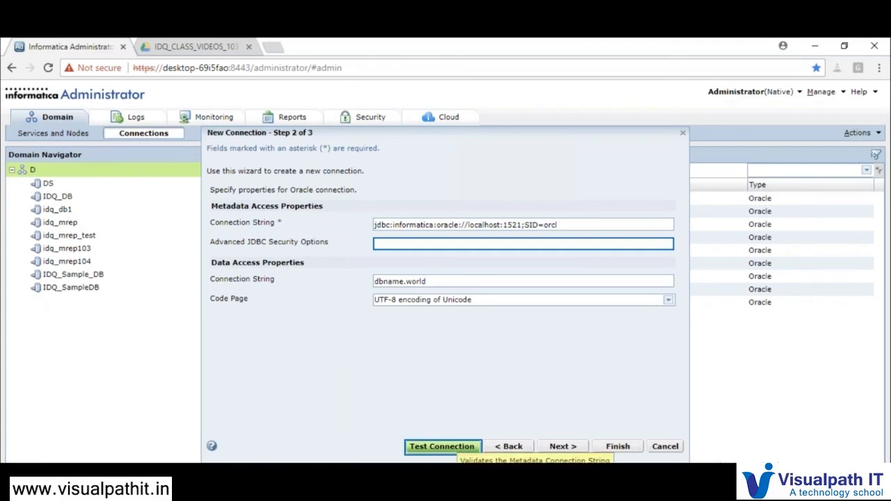
Test the connection successfully and finish creating it
{"action": "left_click", "coordinate": [442, 447]}
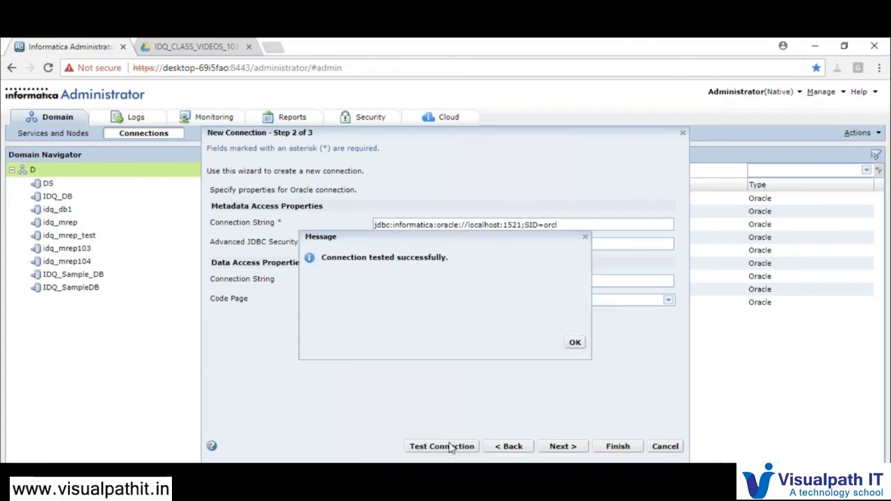
{"action": "left_click", "coordinate": [574, 344]}
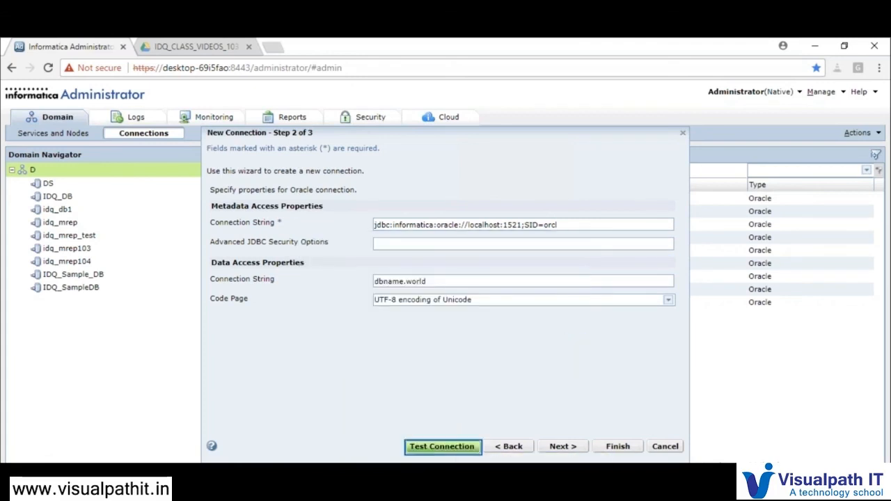
{"action": "left_click", "coordinate": [617, 447]}
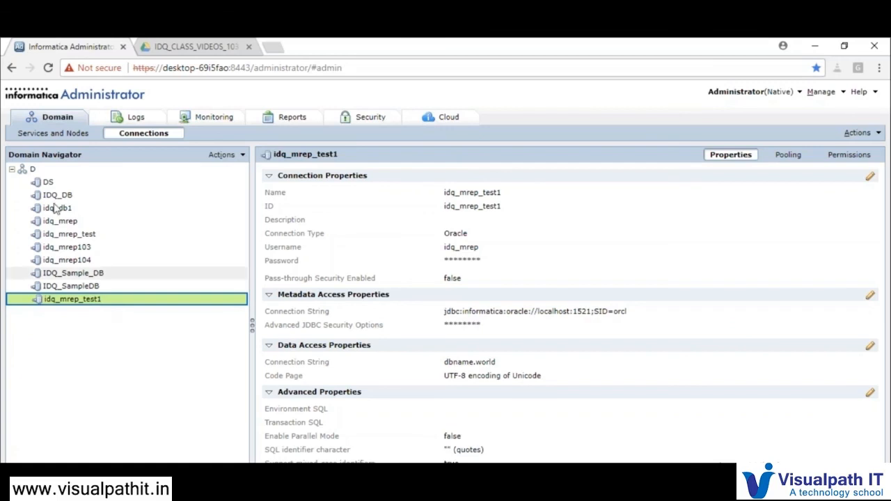
Return to the domain's Services and Nodes view
{"action": "left_click", "coordinate": [60, 138]}
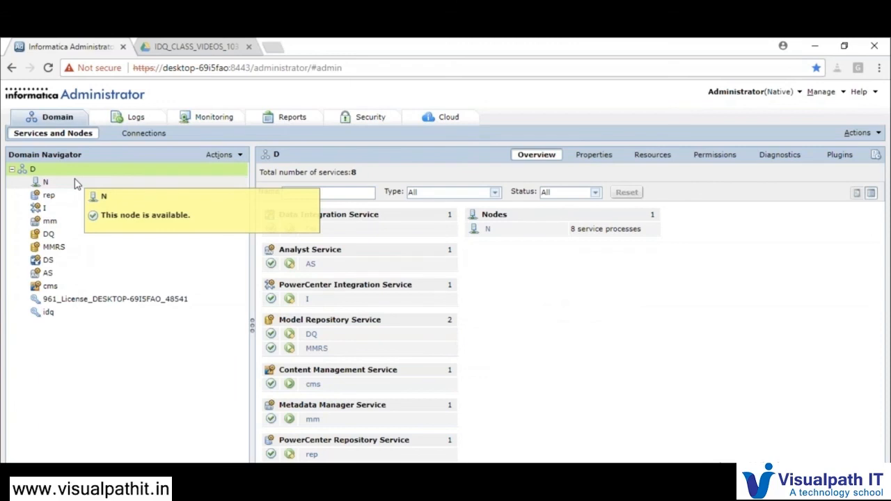
From domain D's context menu, choose New > Model Repository Service
{"action": "left_click", "coordinate": [59, 134]}
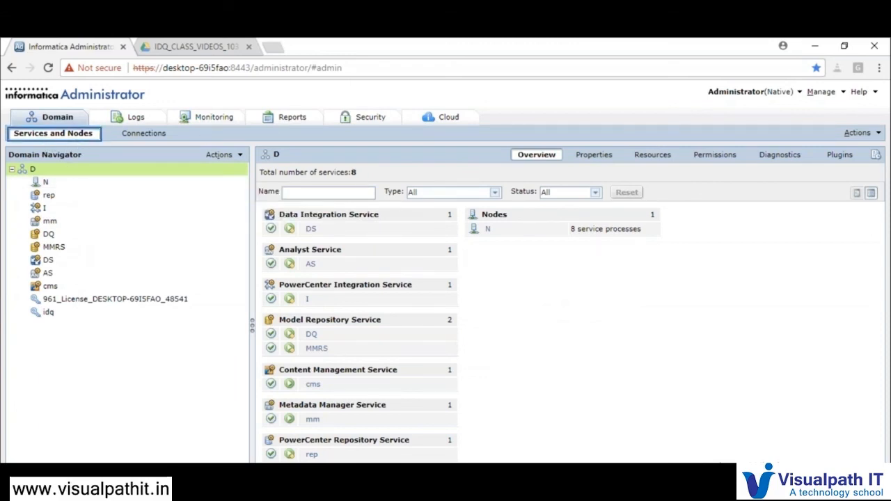
{"action": "left_click", "coordinate": [79, 183]}
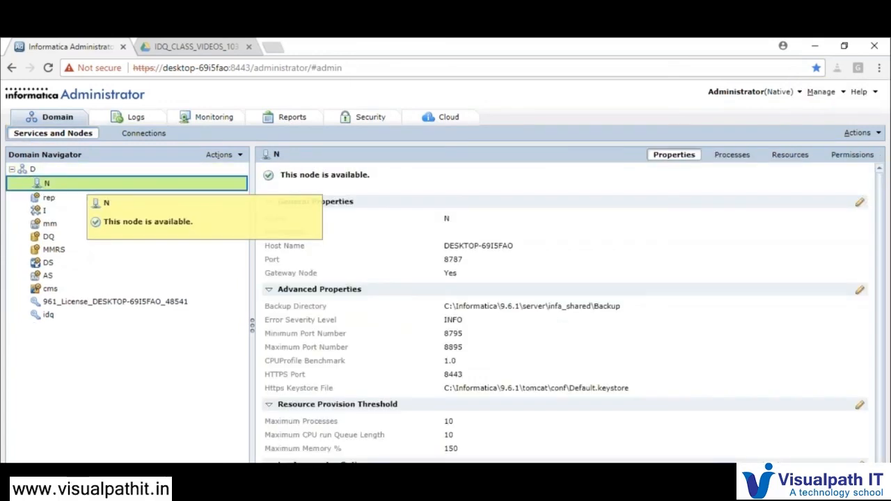
{"action": "left_click", "coordinate": [94, 172]}
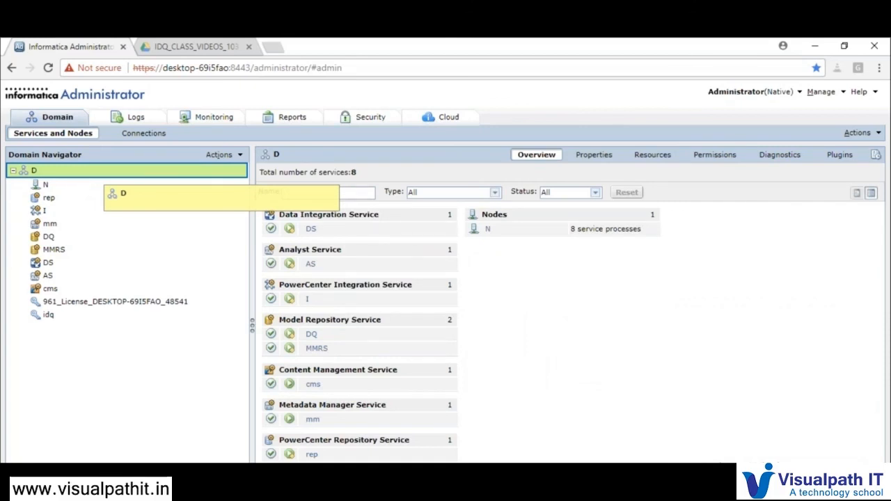
{"action": "right_click", "coordinate": [97, 176]}
{"action": "mouse_move", "coordinate": [115, 185]}
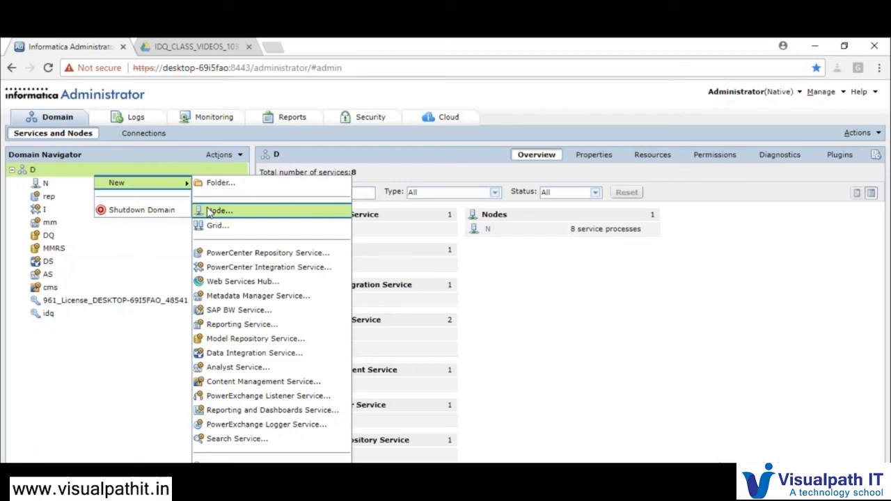
{"action": "left_click", "coordinate": [79, 178]}
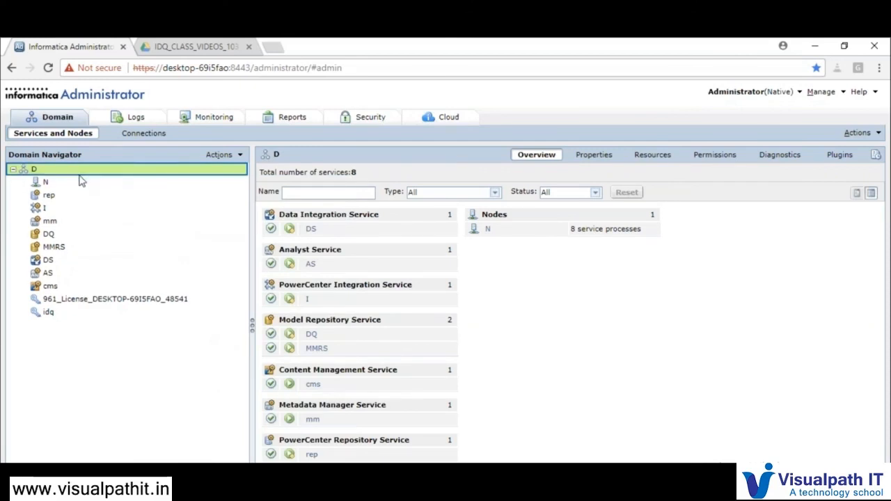
{"action": "right_click", "coordinate": [78, 177]}
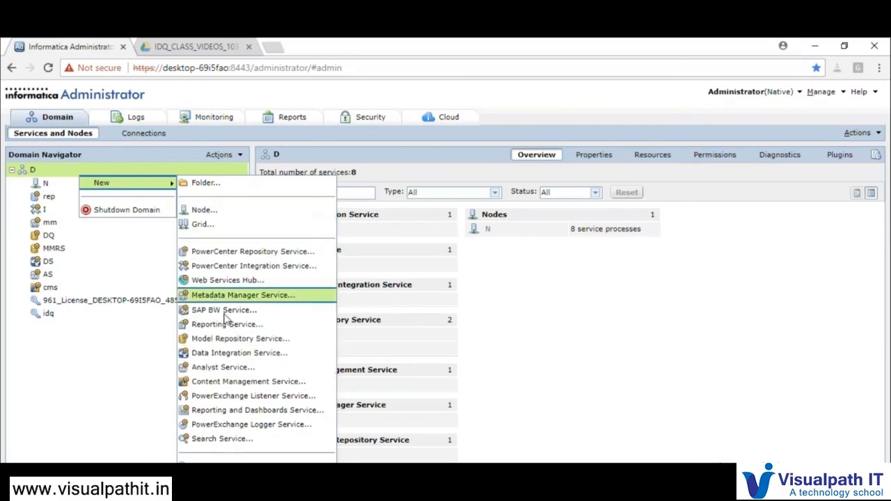
{"action": "left_click", "coordinate": [241, 338]}
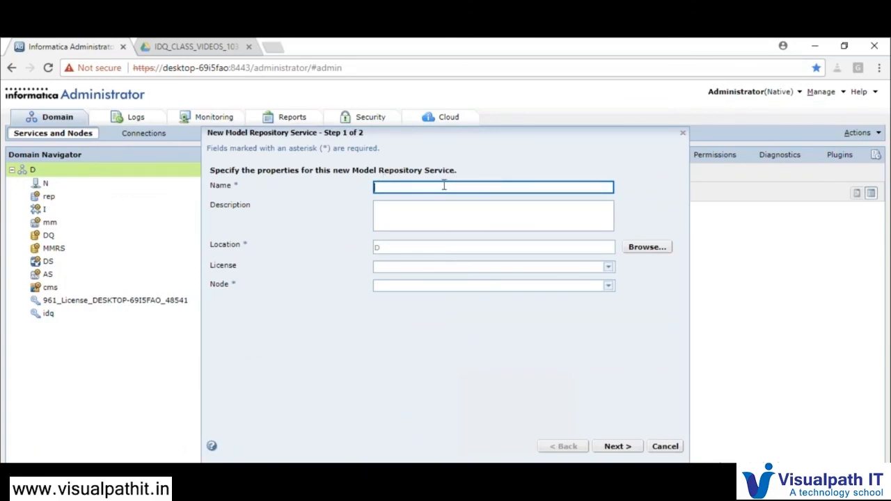
Name the service IDQ_MRS, assign the domain license and node N, then continue
{"action": "type", "text": "I"}
{"action": "type", "text": "DQ_"}
{"action": "type", "text": "MR"}
{"action": "type", "text": "S"}
{"action": "key", "text": "Tab"}
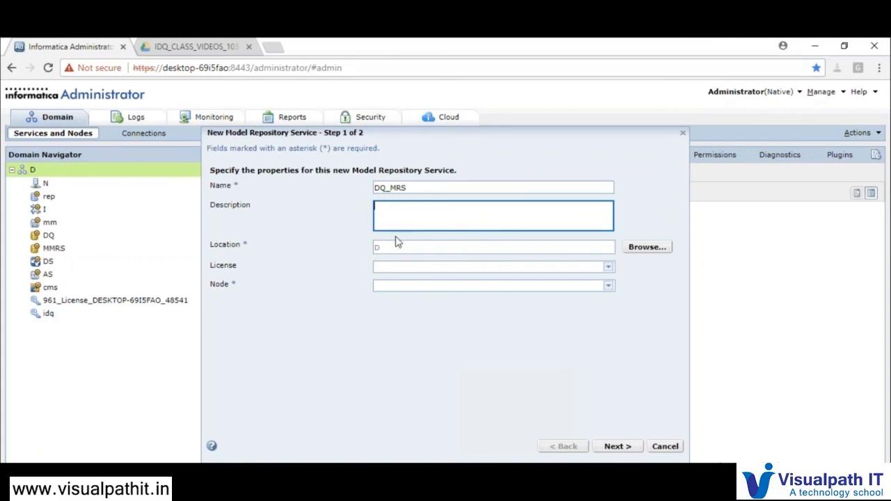
{"action": "left_click", "coordinate": [390, 272]}
{"action": "left_click", "coordinate": [400, 291]}
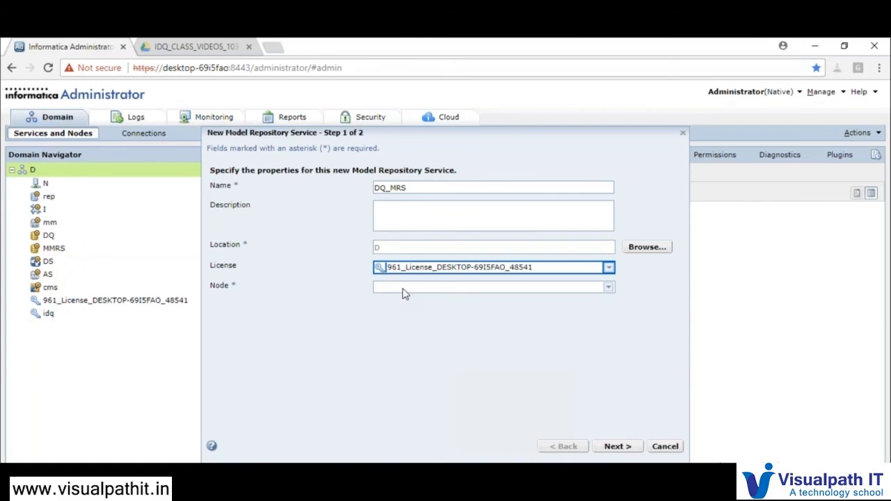
{"action": "left_click", "coordinate": [403, 290]}
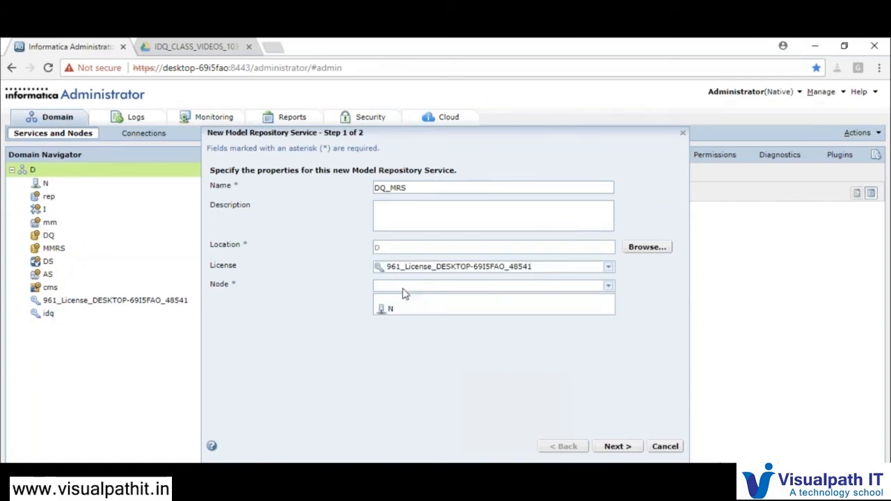
{"action": "left_click", "coordinate": [402, 312]}
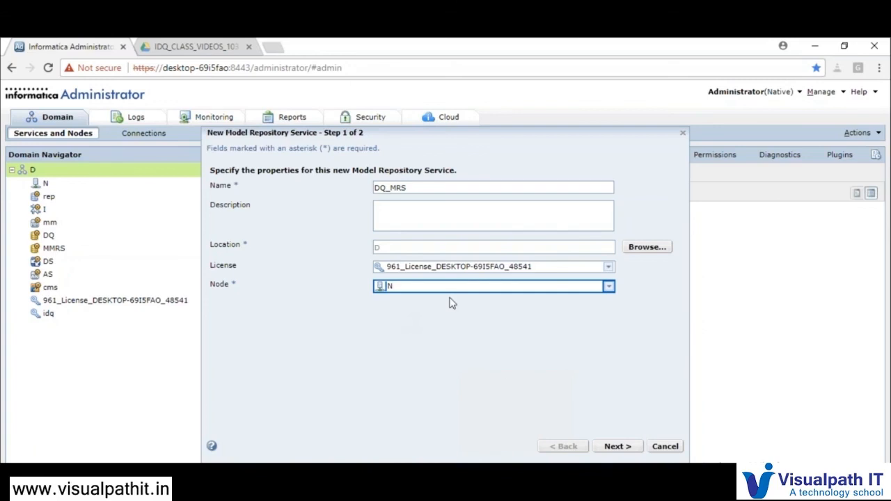
{"action": "left_click", "coordinate": [619, 448]}
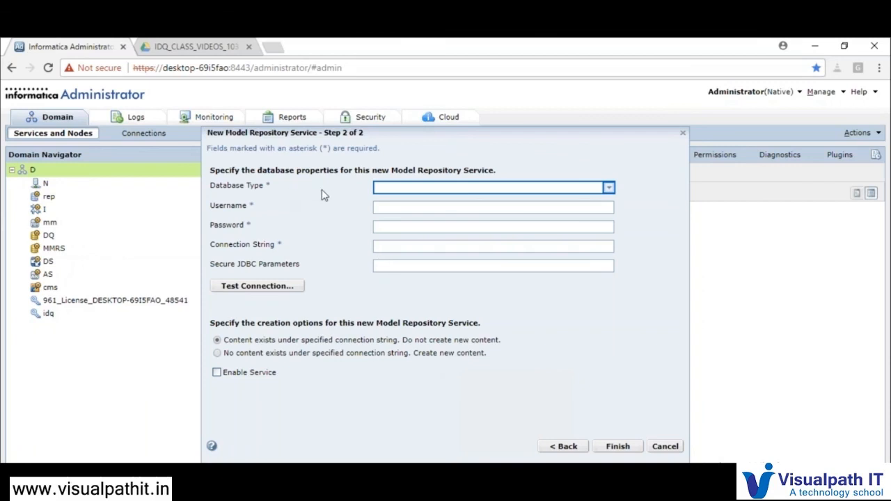
Choose ORACLE as the database type and enter the database username
{"action": "left_click", "coordinate": [400, 189]}
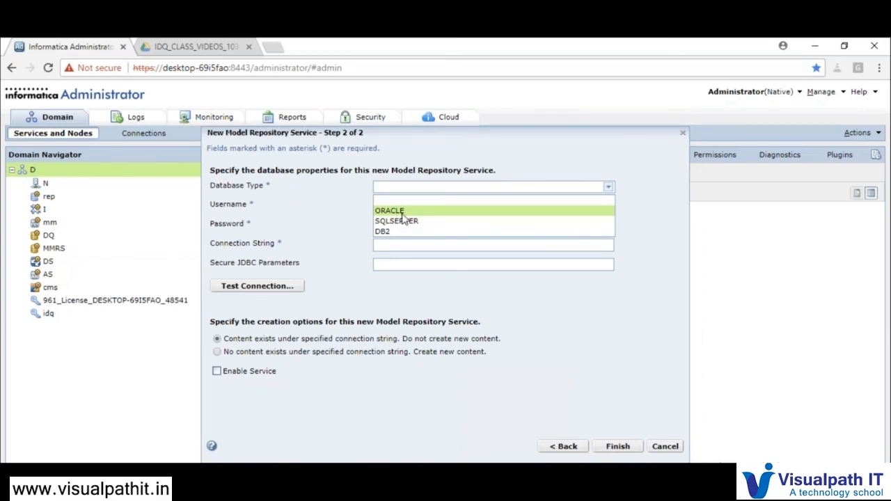
{"action": "left_click", "coordinate": [390, 210]}
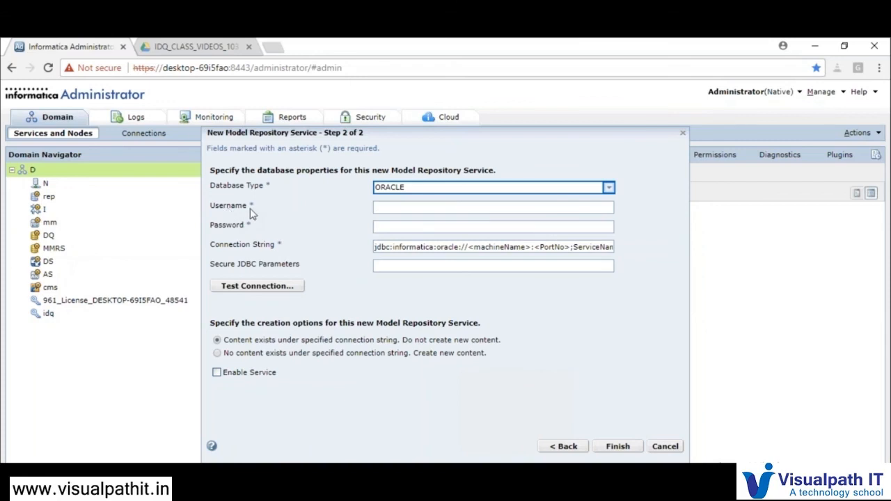
{"action": "left_click", "coordinate": [394, 206]}
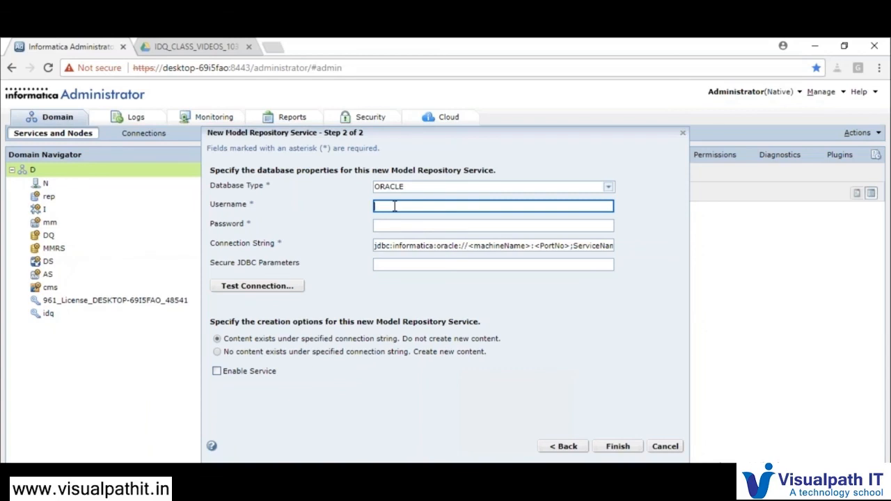
{"action": "key", "text": "Tab"}
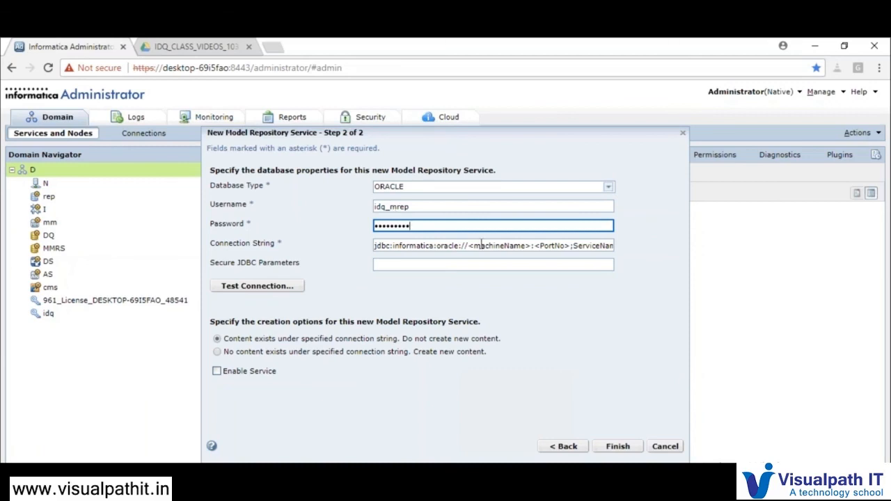
Change the connection string to jdbc:informatica:oracle://localhost:1521;ServiceName=orcl
{"action": "left_click_drag", "start_coordinate": [469, 245], "coordinate": [533, 246]}
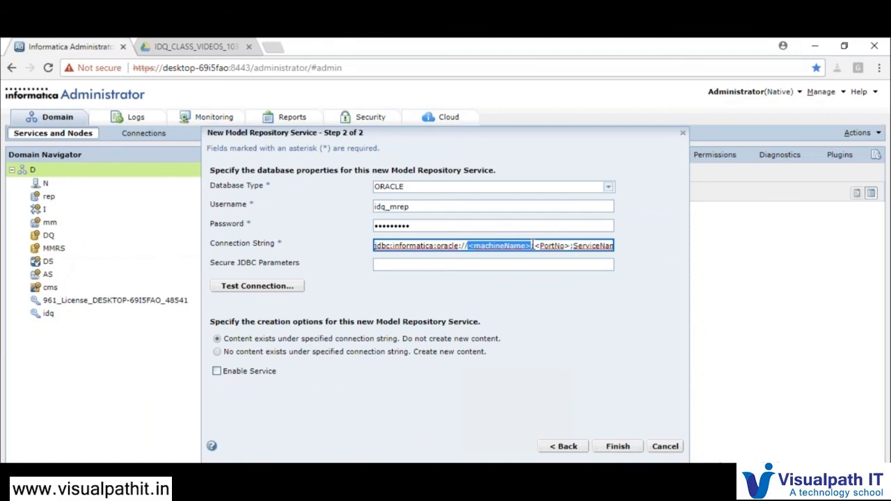
{"action": "type", "text": "localhost"}
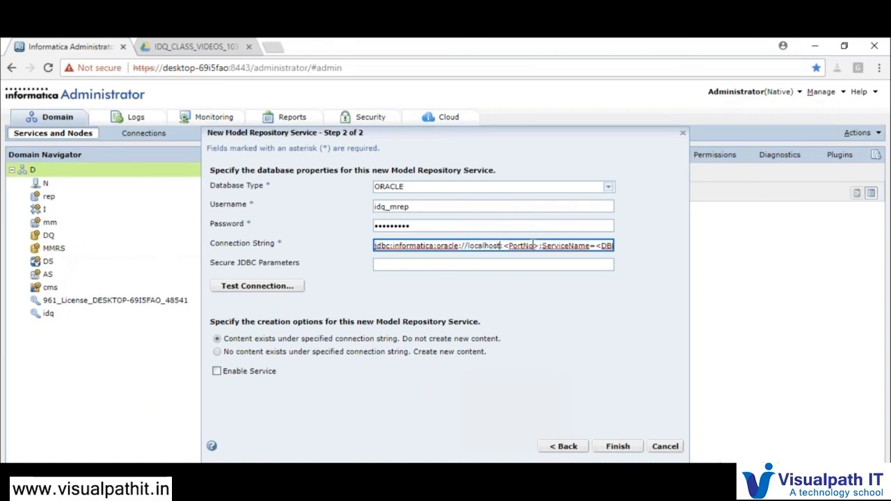
{"action": "left_click", "coordinate": [538, 245]}
{"action": "key", "text": "BackSpace"}
{"action": "key", "text": "BackSpace"}
{"action": "key", "text": "BackSpace"}
{"action": "key", "text": "BackSpace"}
{"action": "key", "text": "BackSpace"}
{"action": "key", "text": "BackSpace"}
{"action": "key", "text": "BackSpace"}
{"action": "key", "text": "BackSpace"}
{"action": "type", "text": "1521"}
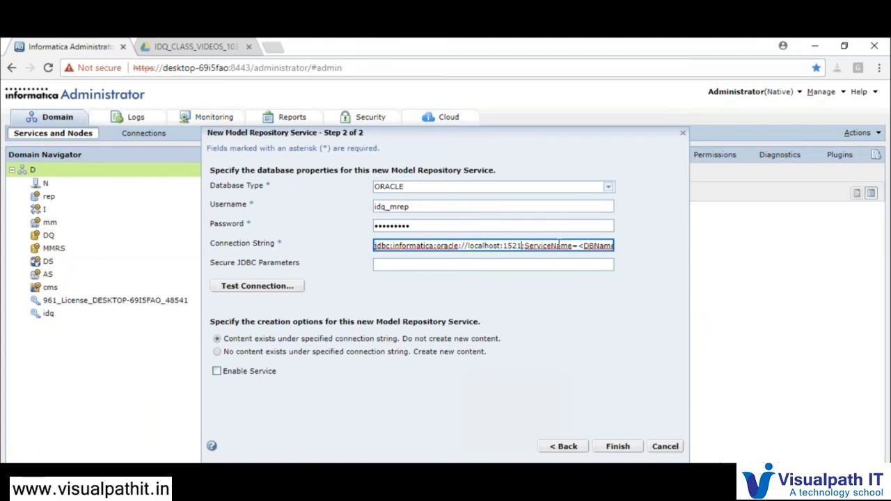
{"action": "left_click", "coordinate": [581, 245]}
{"action": "key", "text": "Delete"}
{"action": "key", "text": "Delete"}
{"action": "key", "text": "Delete"}
{"action": "key", "text": "Delete"}
{"action": "key", "text": "Delete"}
{"action": "key", "text": "Delete"}
{"action": "key", "text": "Delete"}
{"action": "key", "text": "Delete"}
{"action": "type", "text": "orcl"}
{"action": "key", "text": "Tab"}
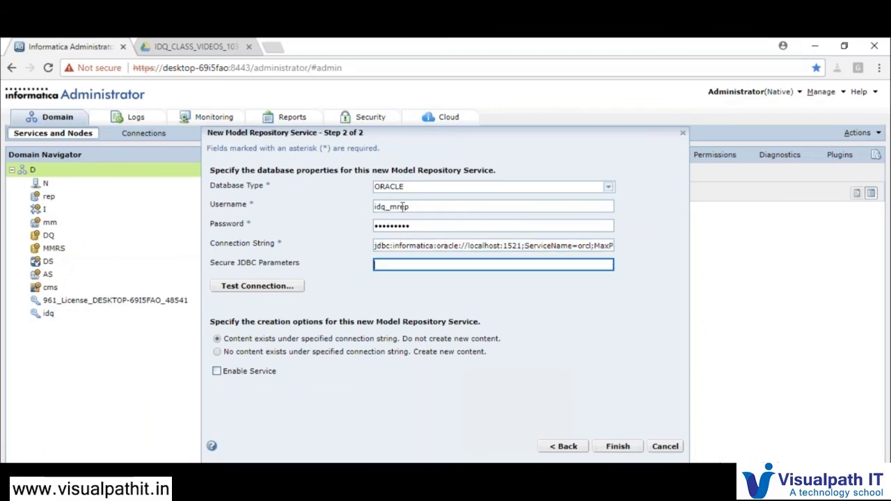
{"action": "left_click_drag", "start_coordinate": [414, 207], "coordinate": [374, 206]}
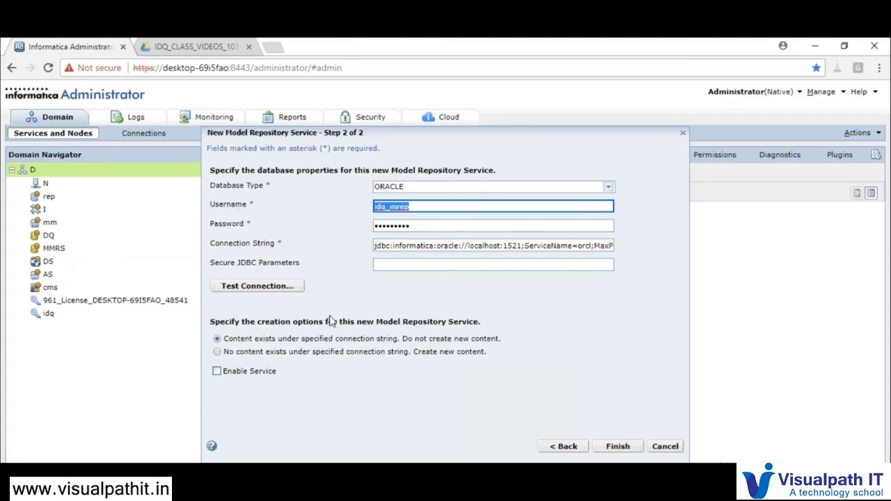
Test the repository database connection and acknowledge the valid-connection message
{"action": "left_click", "coordinate": [252, 293]}
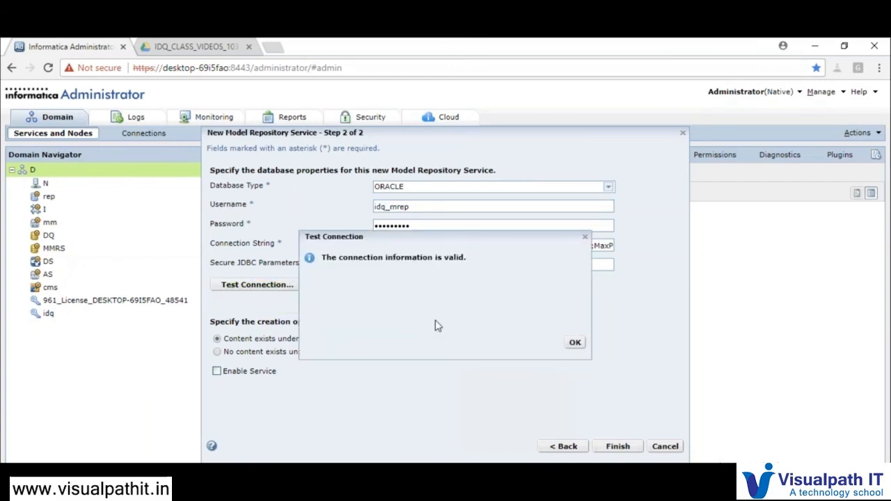
{"action": "left_click", "coordinate": [574, 344]}
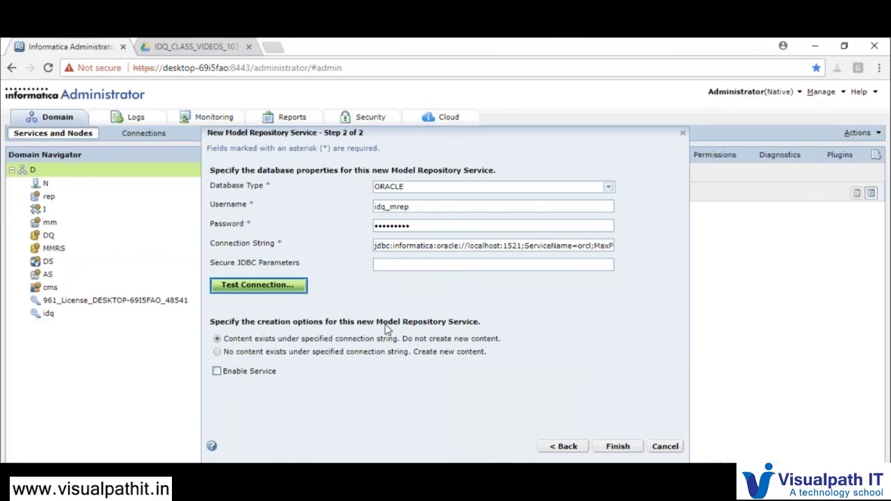
{"action": "left_click", "coordinate": [222, 356]}
Choose 'No content exists… Create new content' for the repository, then close the wizard
{"action": "left_click", "coordinate": [218, 352]}
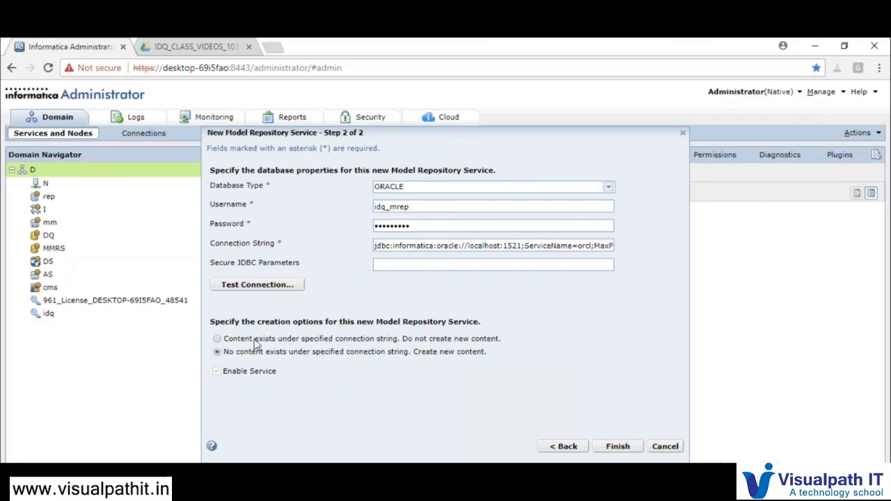
{"action": "left_click", "coordinate": [217, 340]}
{"action": "left_click", "coordinate": [218, 353]}
{"action": "left_click", "coordinate": [619, 448]}
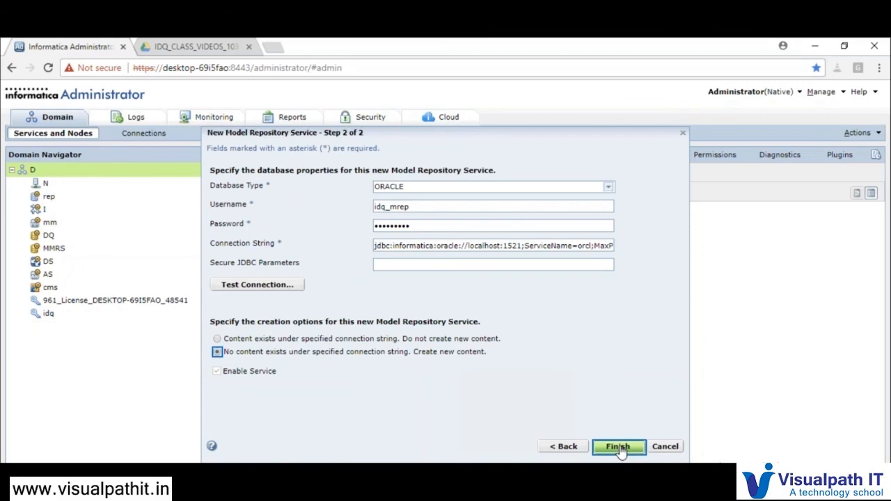
Close the wizard and open the DQ Model Repository Service's properties in the Domain Navigator
{"action": "left_click", "coordinate": [665, 447]}
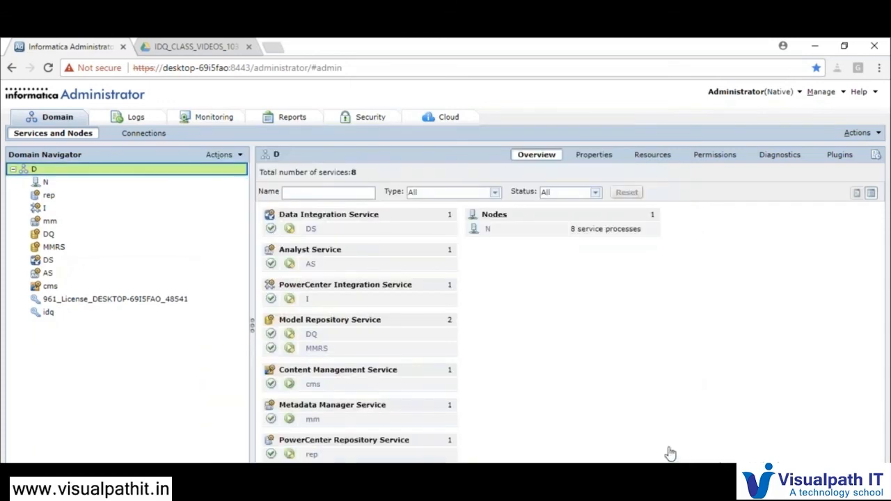
{"action": "mouse_move", "coordinate": [313, 338]}
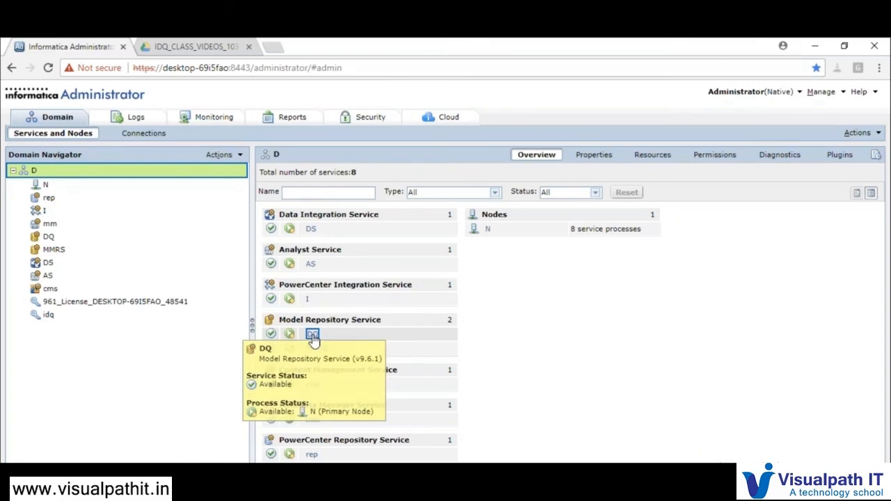
{"action": "left_click", "coordinate": [312, 335]}
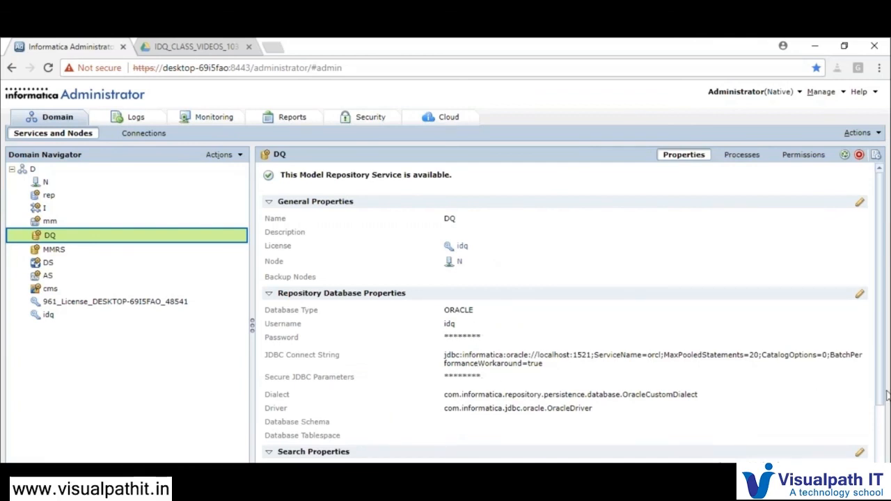
{"action": "scroll", "coordinate": [883, 397], "scroll_direction": "down", "scroll_amount": 3}
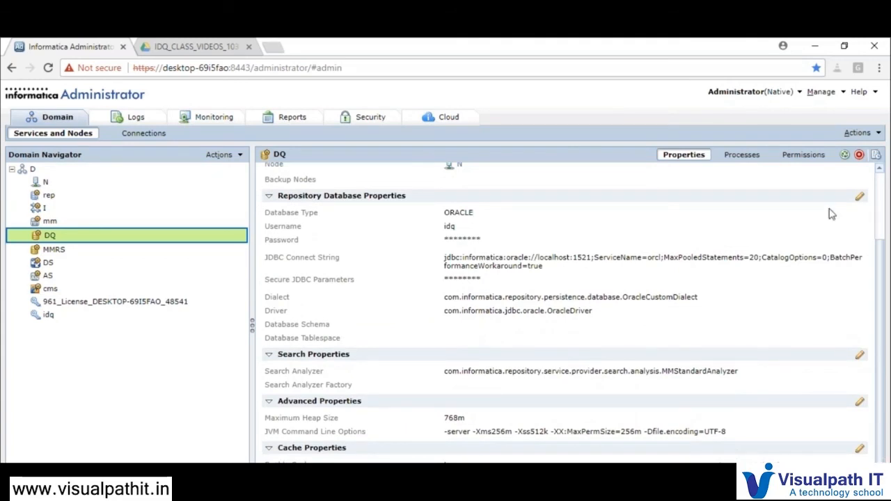
{"action": "left_click", "coordinate": [860, 133]}
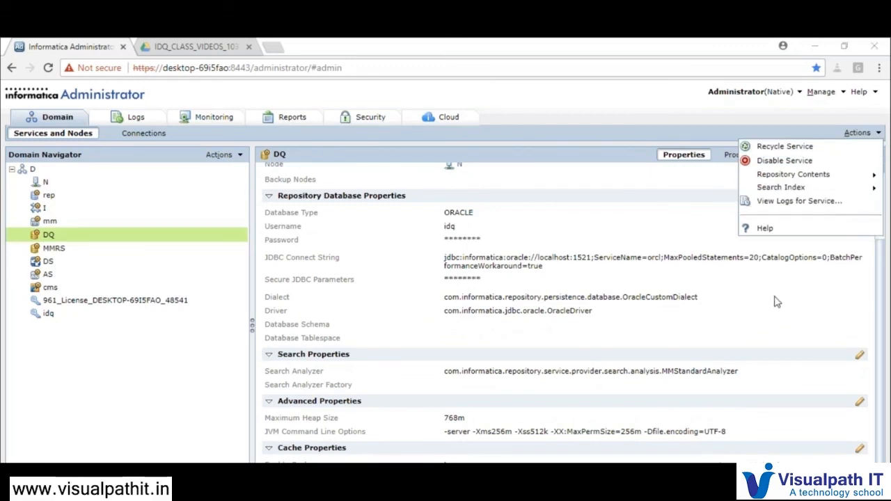
{"action": "left_click", "coordinate": [461, 281]}
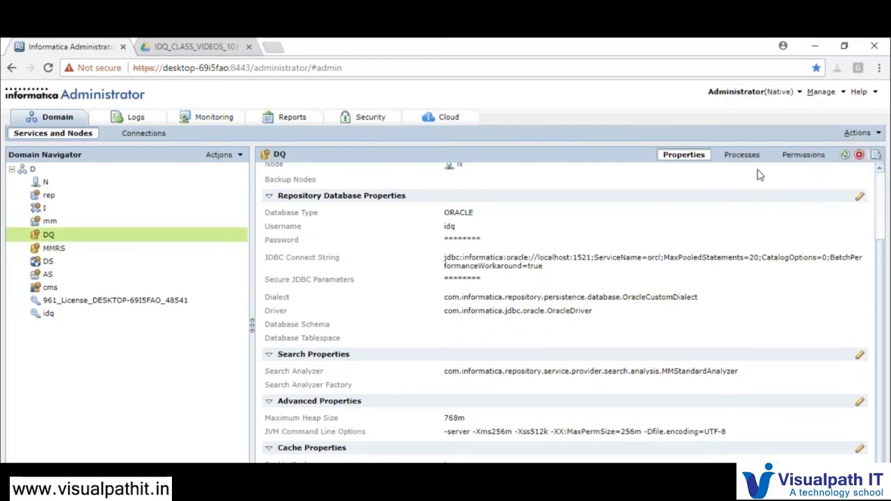
{"action": "left_click", "coordinate": [860, 133]}
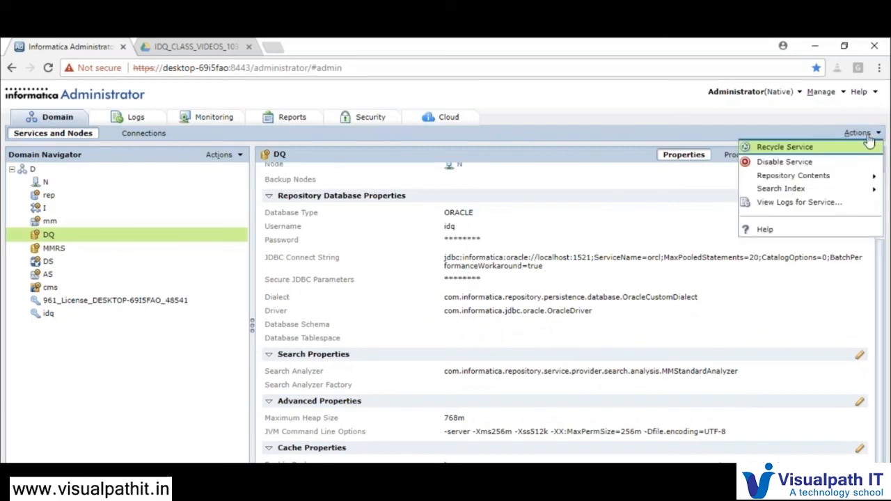
{"action": "mouse_move", "coordinate": [836, 177]}
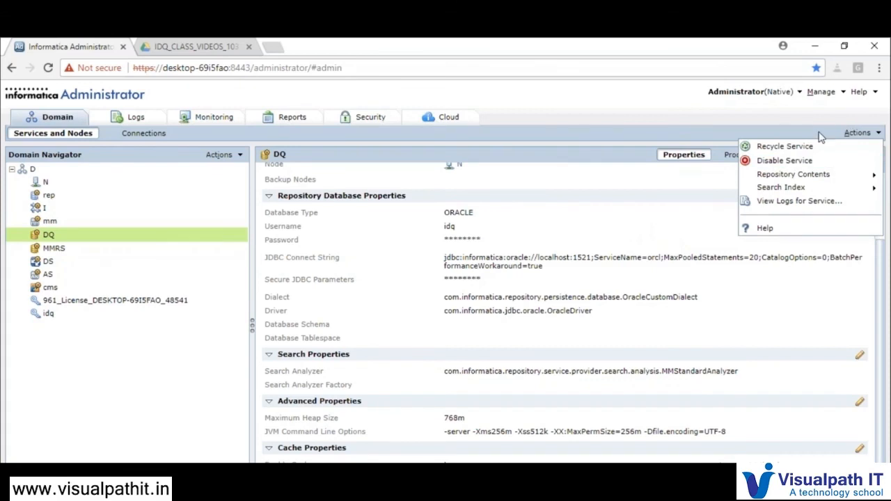
{"action": "mouse_move", "coordinate": [794, 179]}
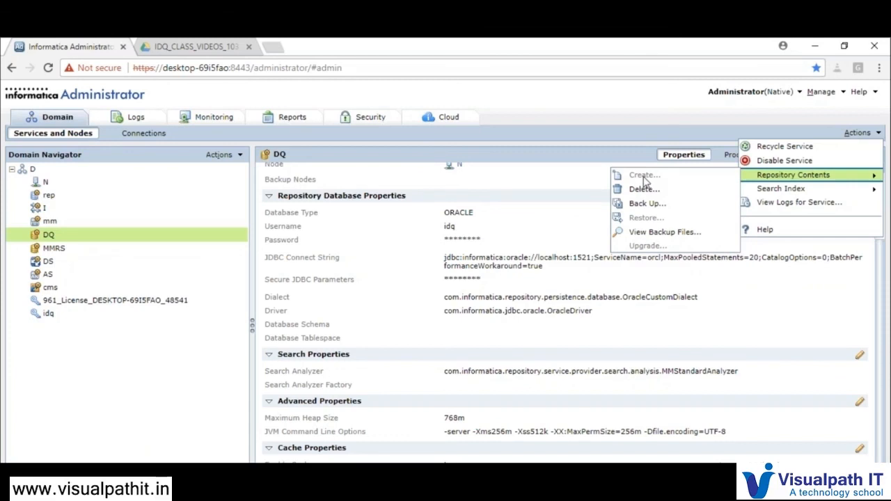
{"action": "left_click", "coordinate": [545, 296]}
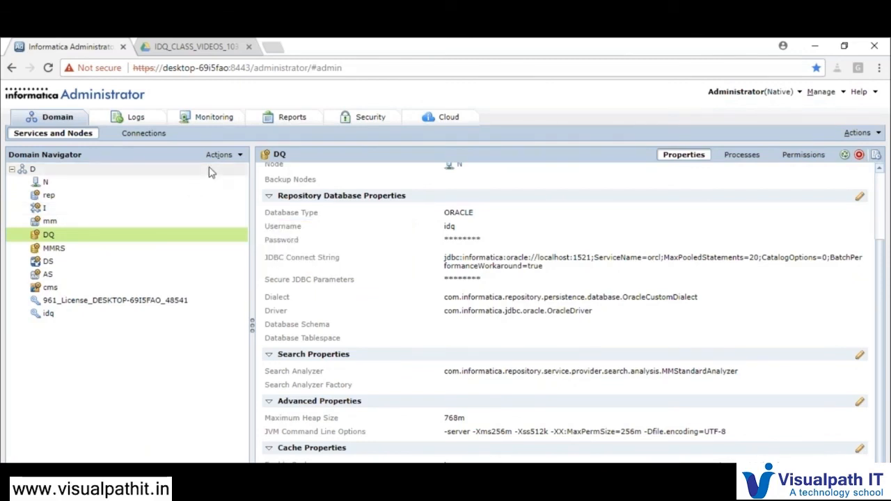
{"action": "left_click", "coordinate": [227, 157]}
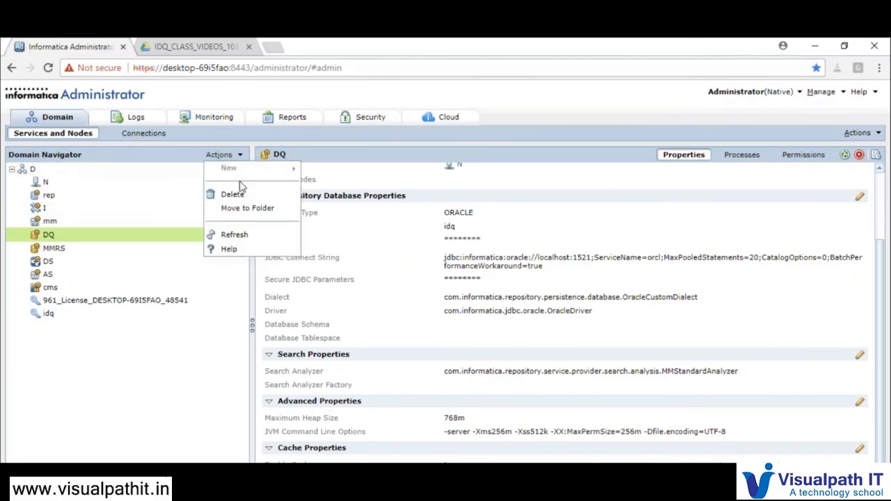
{"action": "left_click", "coordinate": [34, 170]}
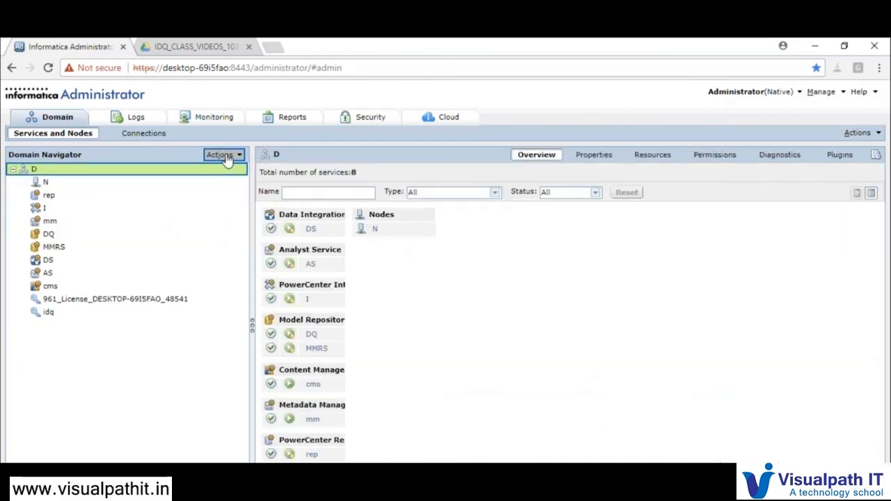
Start a new Data Integration Service in domain D from Actions > New
{"action": "left_click", "coordinate": [221, 155]}
{"action": "mouse_move", "coordinate": [227, 170]}
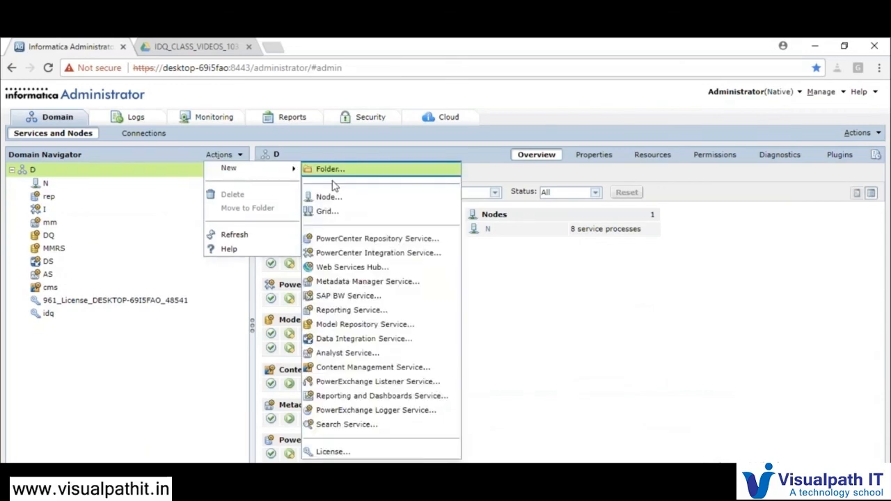
{"action": "left_click", "coordinate": [376, 341]}
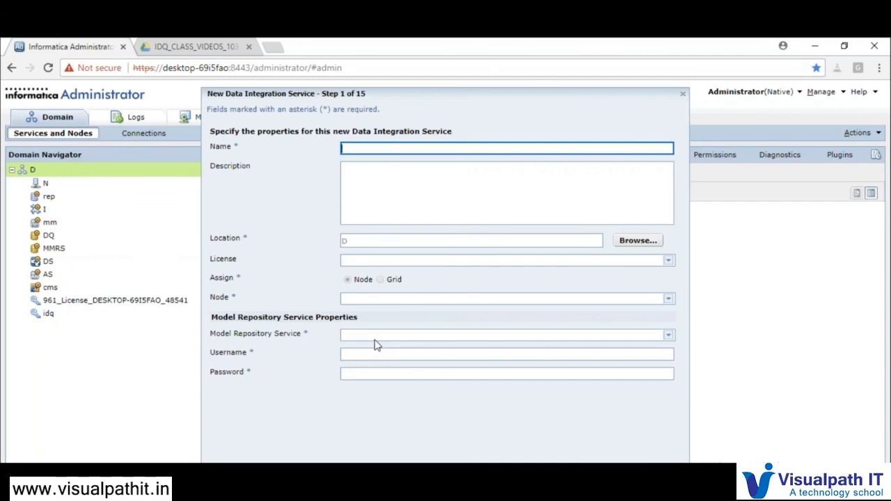
Name the service DQ_DIS and assign the license, node N and Model Repository Service DQ
{"action": "type", "text": "DQ_DIS"}
{"action": "key", "text": "Tab"}
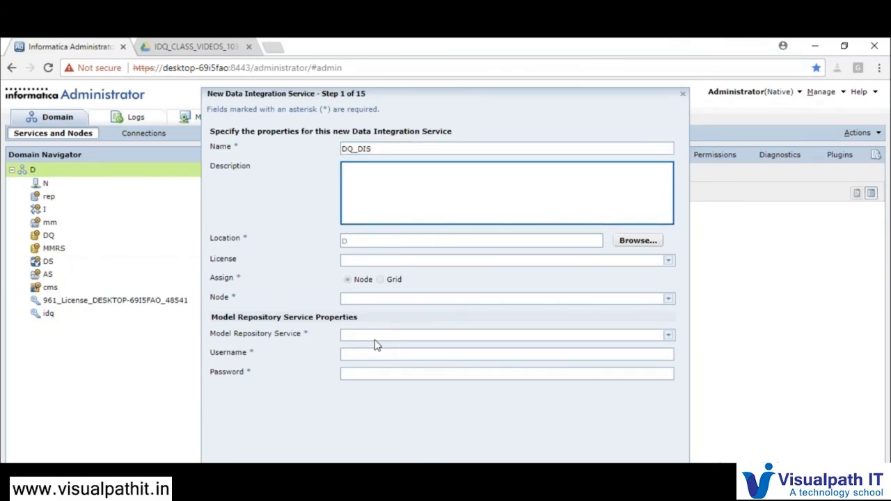
{"action": "left_click", "coordinate": [384, 260]}
{"action": "left_click", "coordinate": [371, 284]}
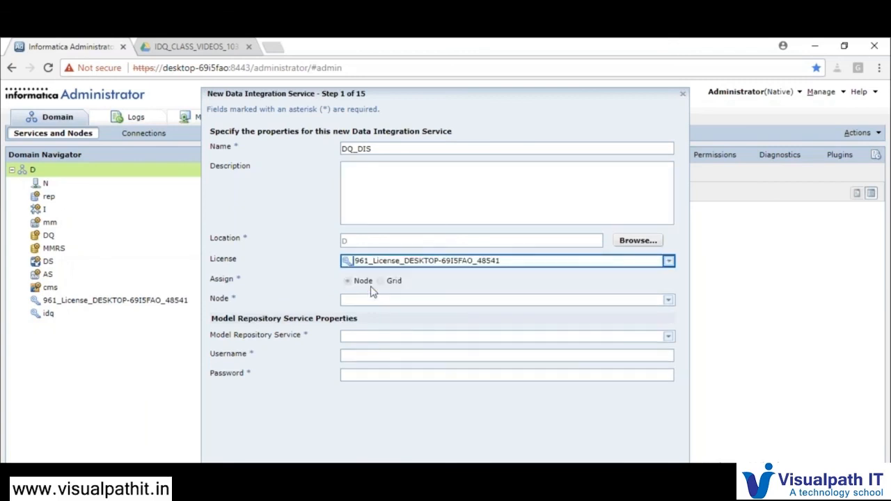
{"action": "left_click", "coordinate": [359, 299]}
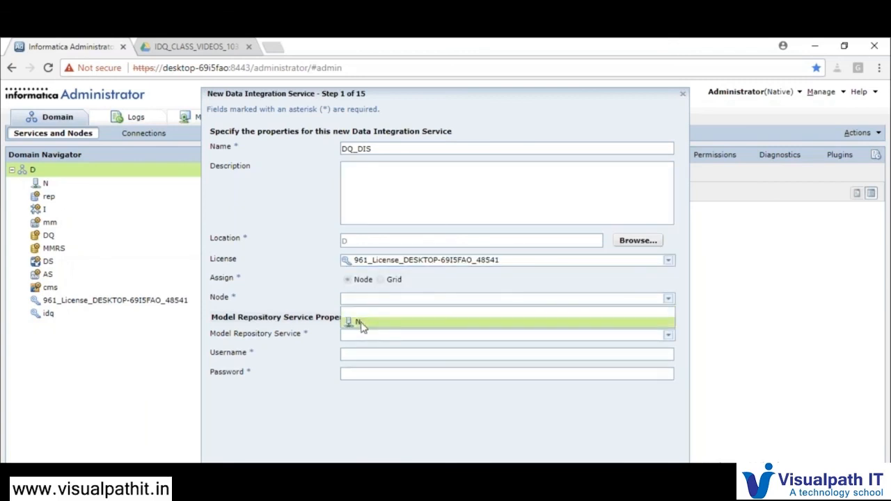
{"action": "left_click", "coordinate": [360, 320]}
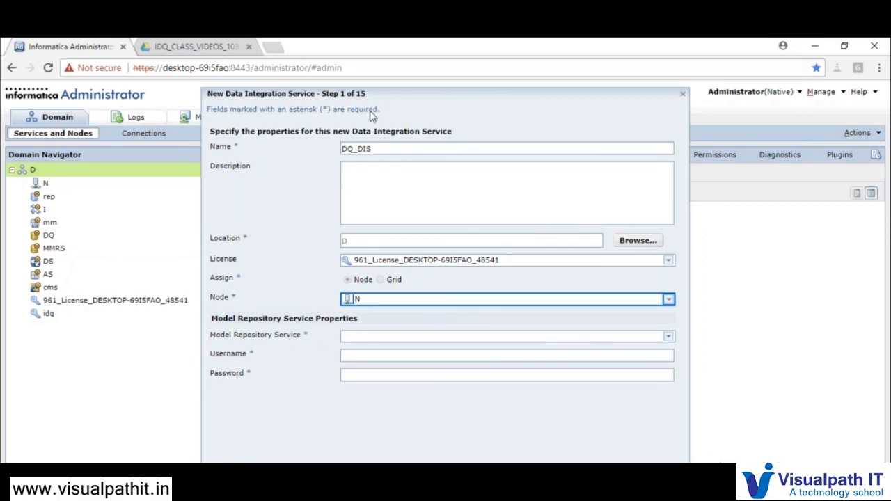
{"action": "left_click", "coordinate": [388, 339]}
{"action": "left_click", "coordinate": [377, 359]}
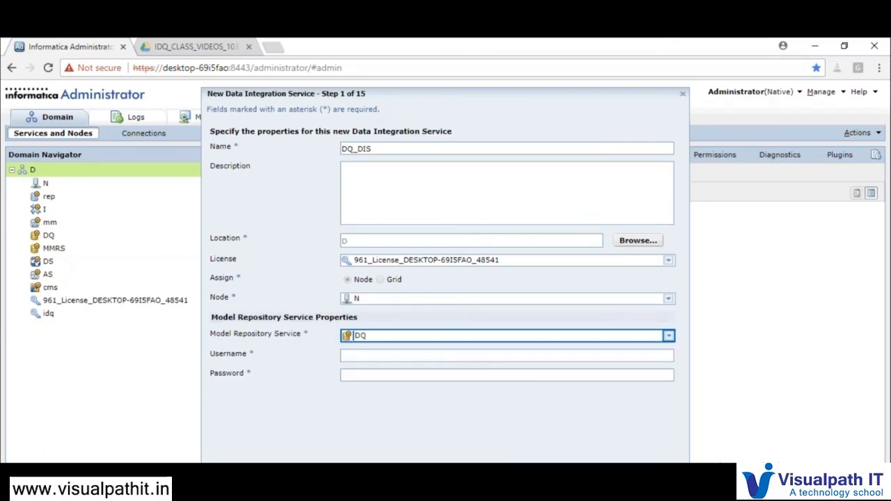
Enter the Administrator repository username and password, then advance to step 2
{"action": "left_click", "coordinate": [369, 355]}
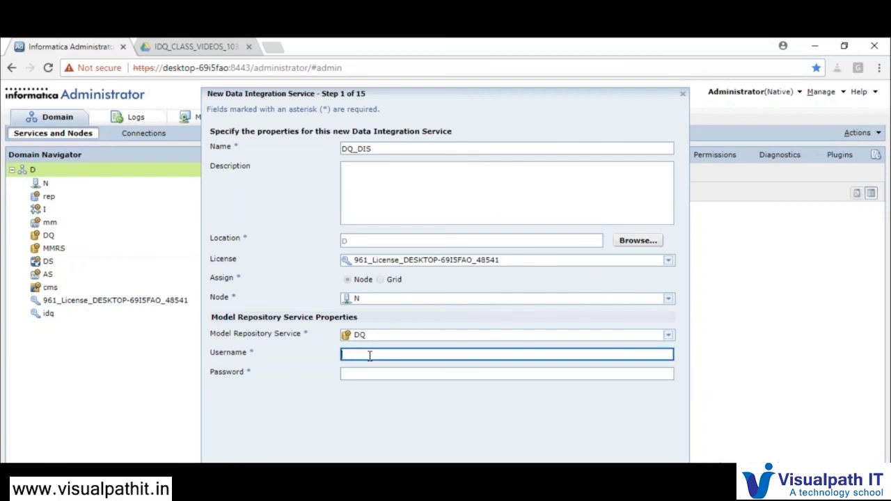
{"action": "type", "text": "Administrator"}
{"action": "key", "text": "ctrl+a"}
{"action": "key", "text": "Tab"}
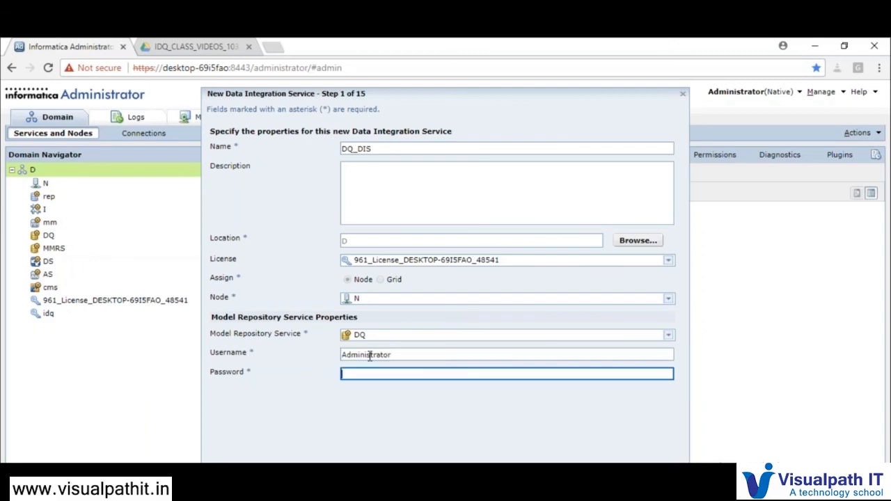
{"action": "key", "text": "ctrl+v"}
{"action": "key", "text": "Return"}
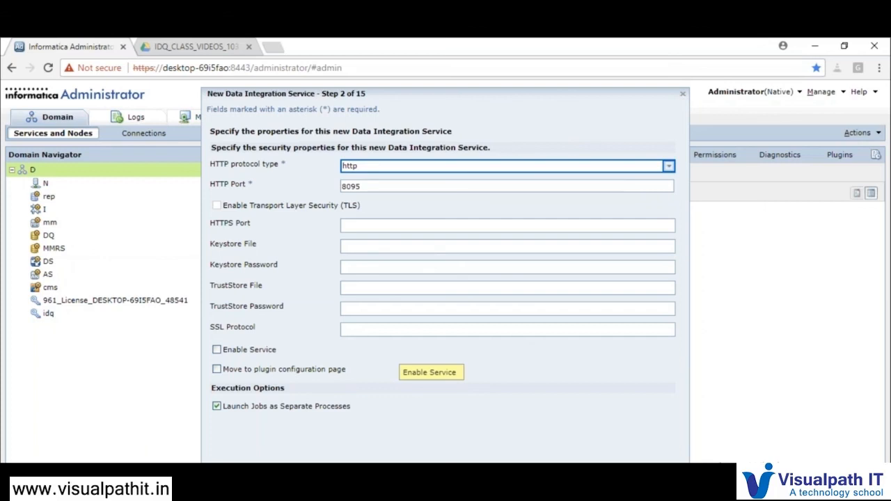
Keep HTTP protocol type http on port 8095 and continue to step 3
{"action": "left_click", "coordinate": [381, 174]}
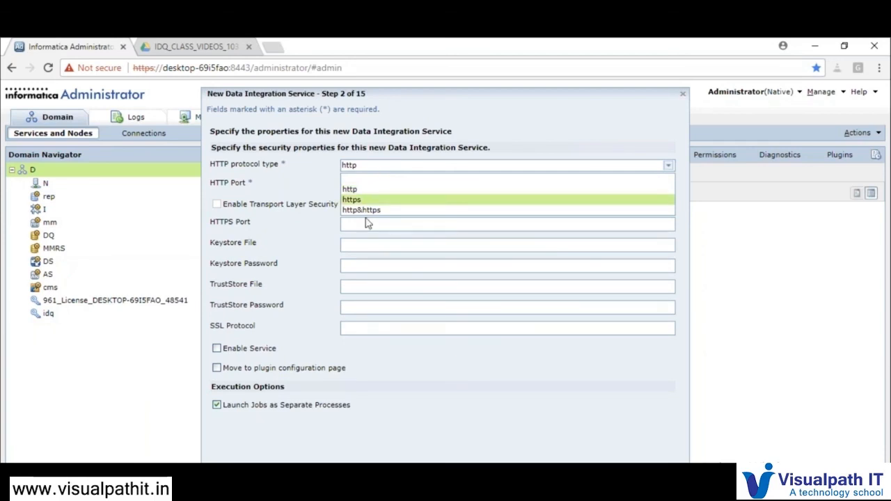
{"action": "left_click", "coordinate": [322, 195]}
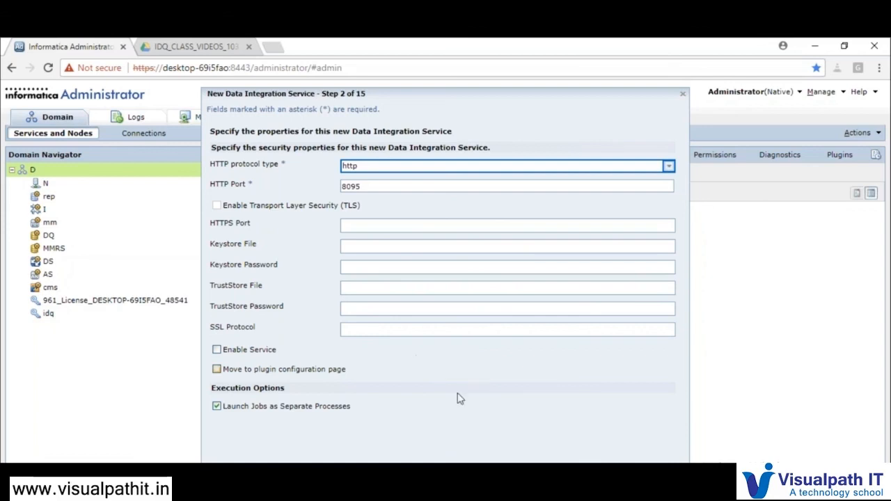
{"action": "left_click", "coordinate": [547, 480]}
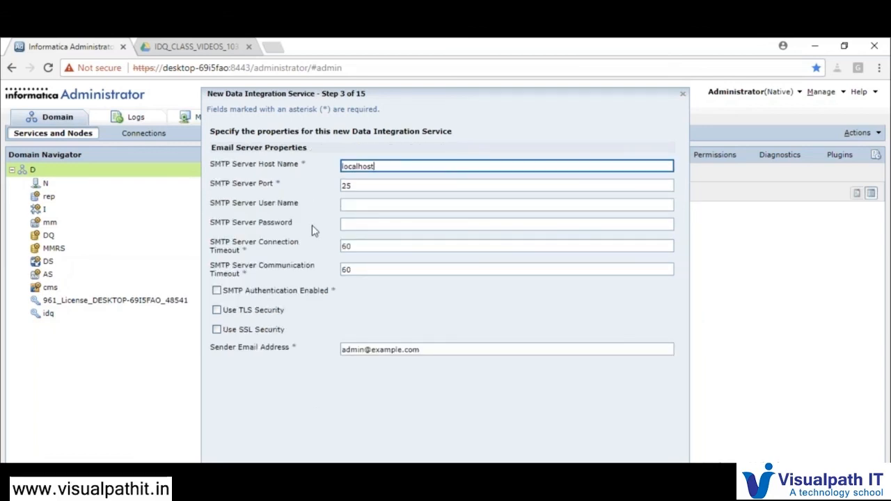
Select the name part of the Sender Email Address field
{"action": "mouse_move", "coordinate": [289, 245]}
{"action": "mouse_move", "coordinate": [272, 355]}
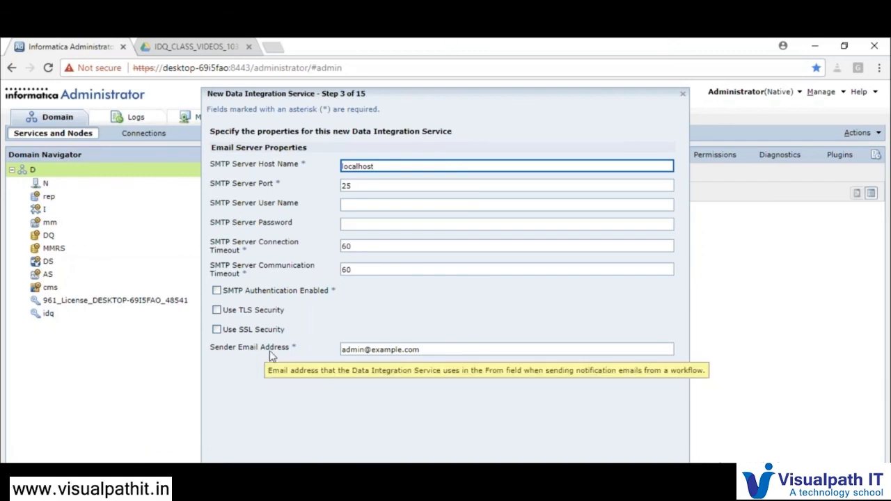
{"action": "left_click_drag", "start_coordinate": [341, 350], "coordinate": [426, 362]}
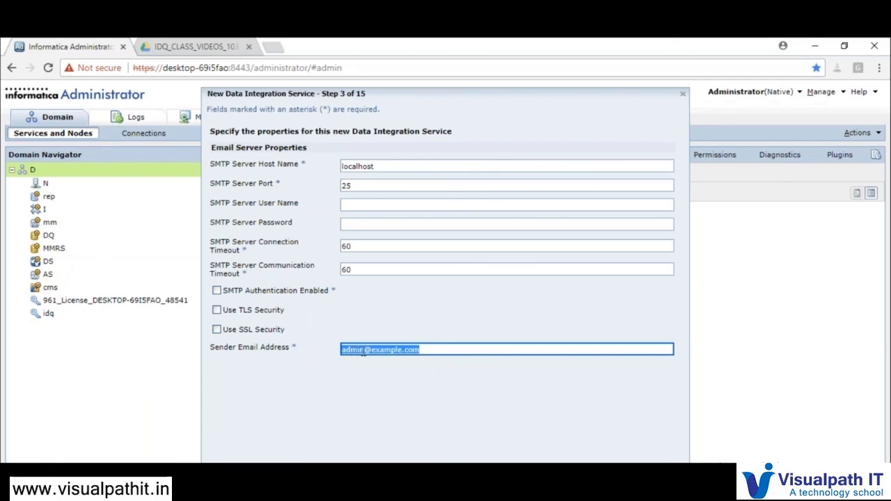
{"action": "left_click_drag", "start_coordinate": [363, 353], "coordinate": [339, 353]}
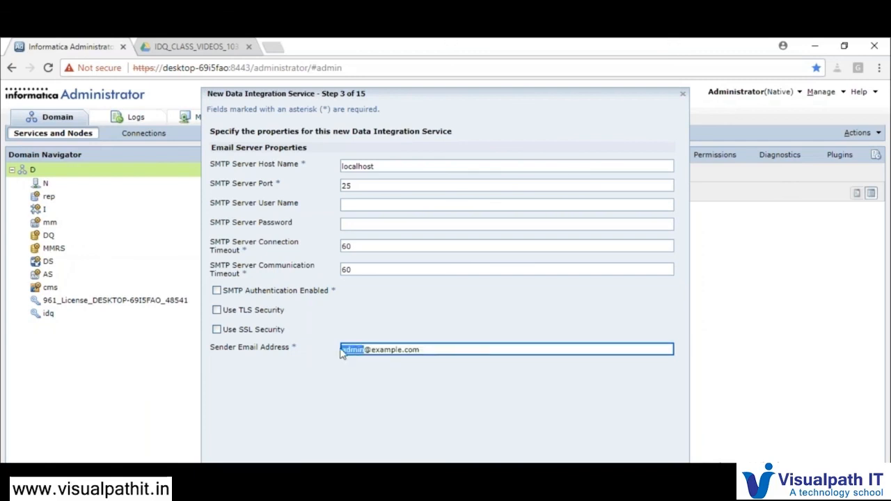
{"action": "left_click", "coordinate": [363, 350]}
{"action": "left_click_drag", "start_coordinate": [365, 351], "coordinate": [426, 350]}
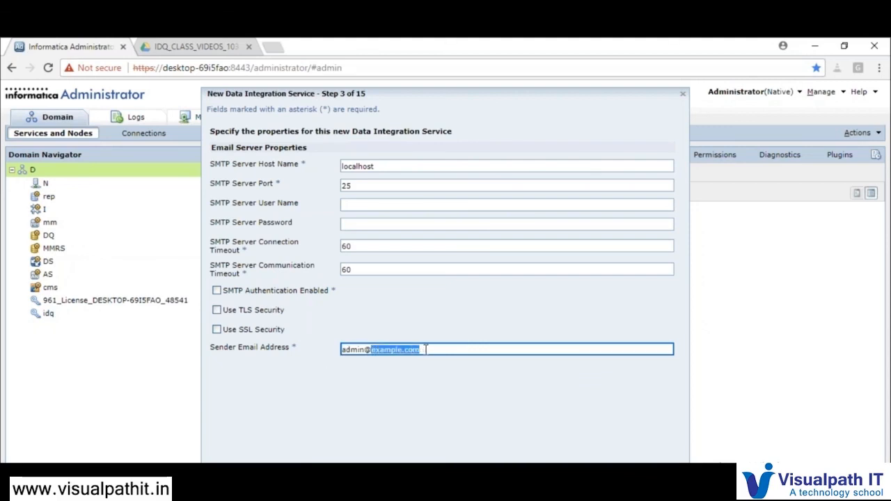
{"action": "left_click", "coordinate": [365, 350]}
{"action": "left_click_drag", "start_coordinate": [365, 350], "coordinate": [325, 348]}
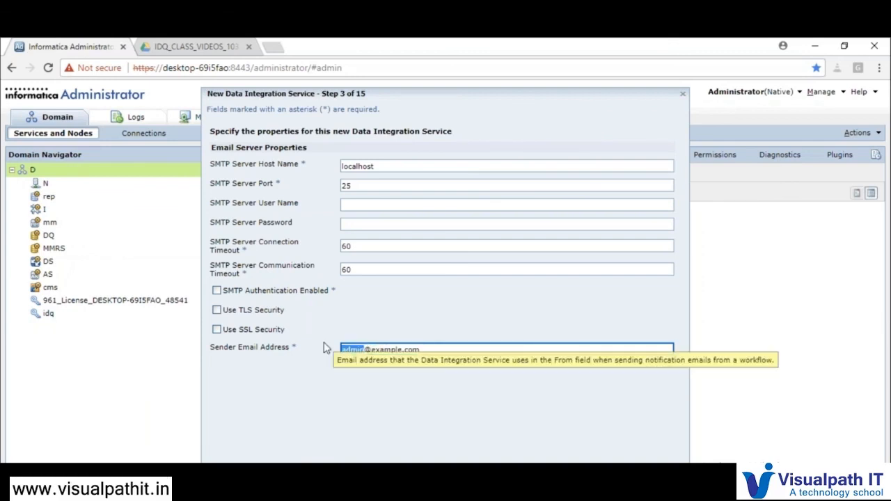
Replace the sender name with 'admin' and continue to step 4
{"action": "type", "text": "de"}
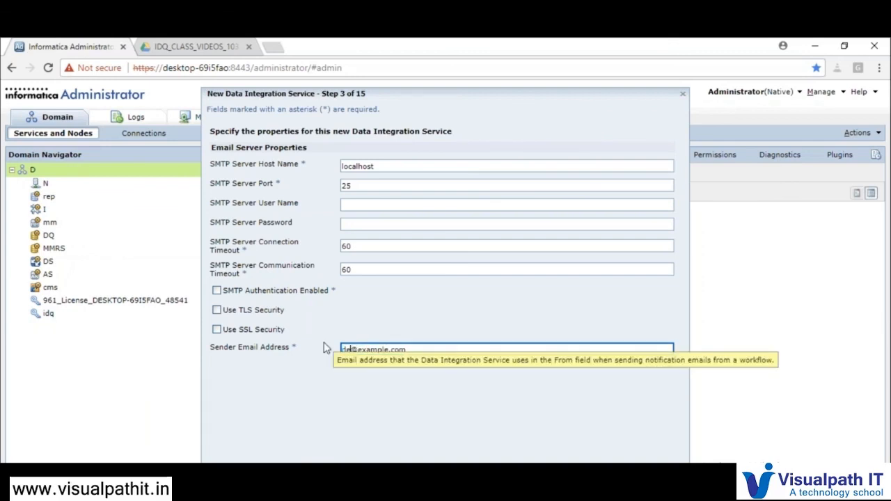
{"action": "type", "text": "v"}
{"action": "key", "text": "BackSpace"}
{"action": "key", "text": "BackSpace"}
{"action": "key", "text": "BackSpace"}
{"action": "type", "text": "u"}
{"action": "key", "text": "BackSpace"}
{"action": "type", "text": "prod"}
{"action": "key", "text": "BackSpace"}
{"action": "key", "text": "BackSpace"}
{"action": "key", "text": "BackSpace"}
{"action": "key", "text": "BackSpace"}
{"action": "type", "text": "admin"}
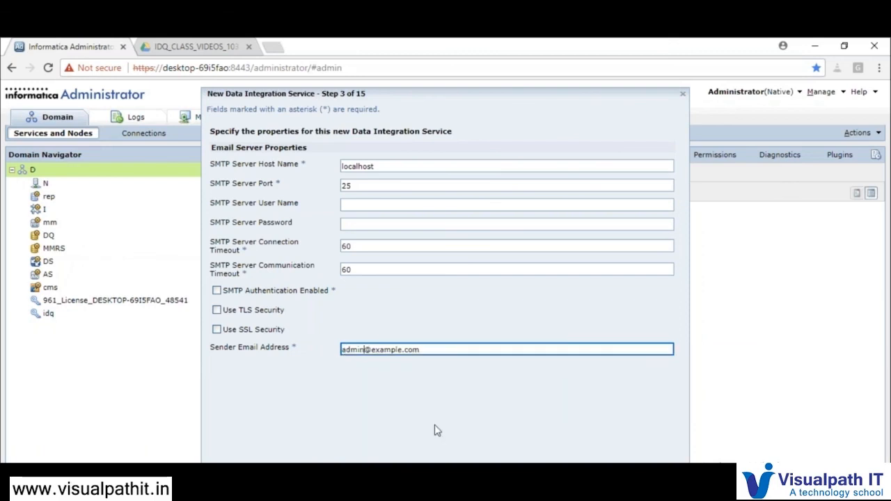
{"action": "left_click", "coordinate": [565, 478]}
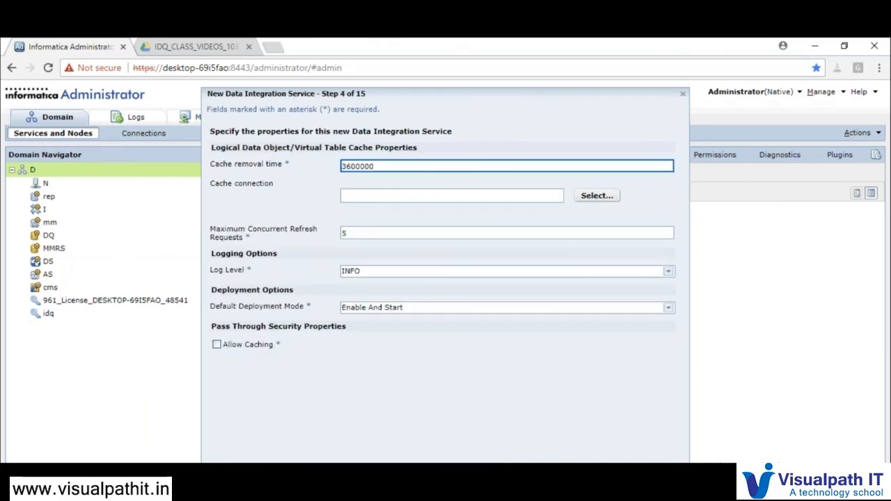
{"action": "left_click", "coordinate": [524, 479]}
{"action": "left_click", "coordinate": [524, 479]}
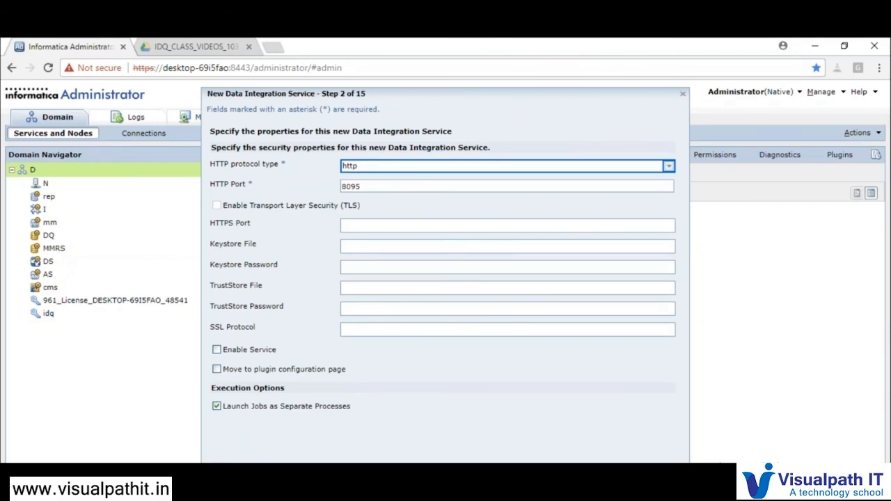
{"action": "left_click", "coordinate": [565, 478]}
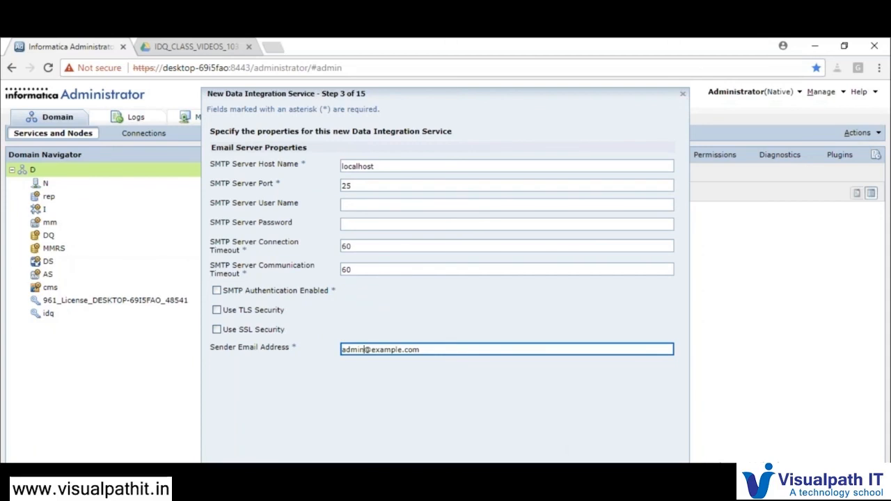
{"action": "left_click", "coordinate": [566, 479]}
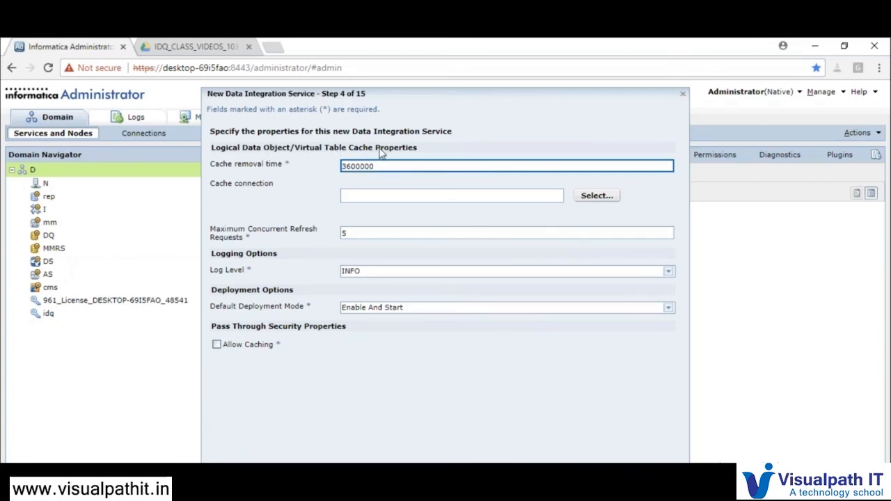
{"action": "mouse_move", "coordinate": [332, 178]}
{"action": "left_click_drag", "start_coordinate": [387, 167], "coordinate": [341, 166]}
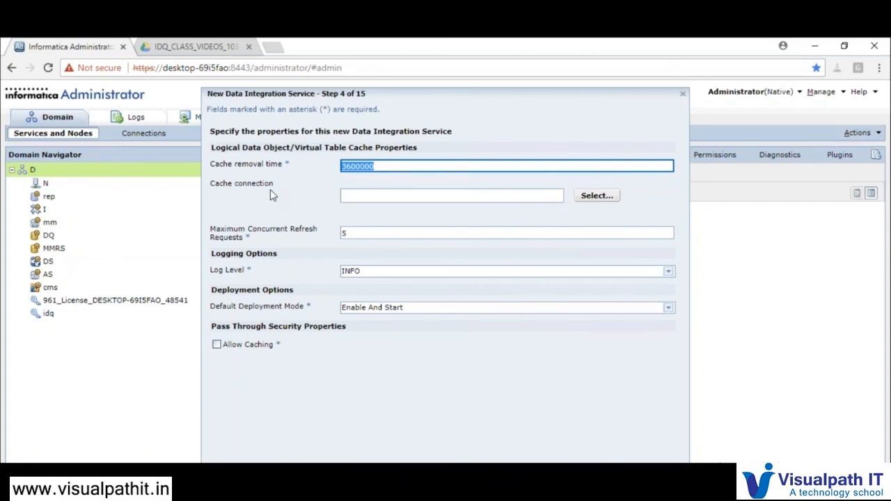
Pick idq_mrep_test1 in Select Connection as the cache connection
{"action": "left_click", "coordinate": [598, 197]}
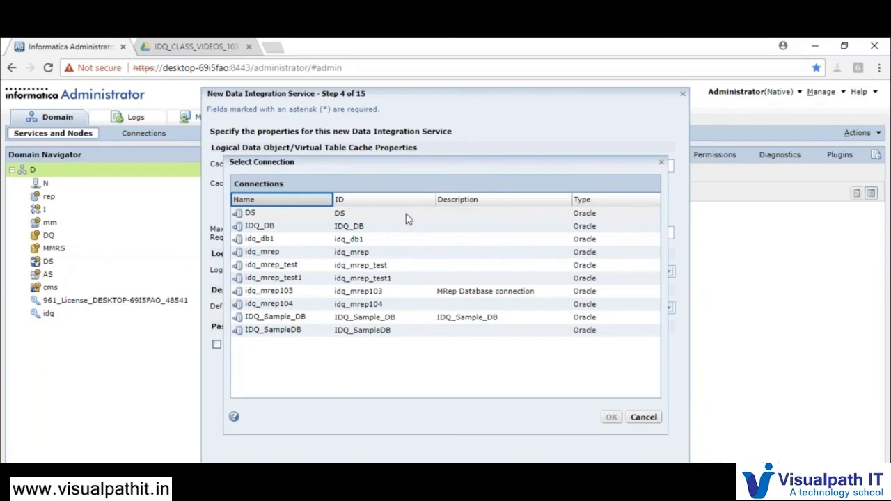
{"action": "left_click", "coordinate": [406, 271]}
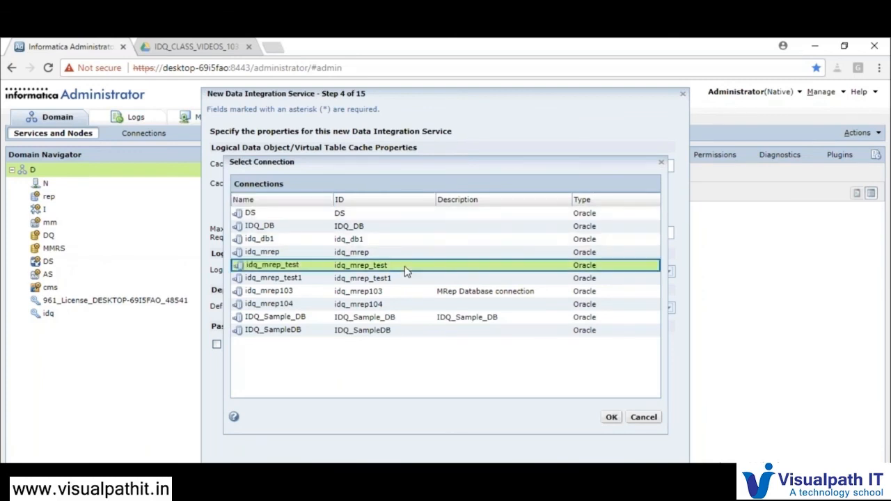
{"action": "left_click", "coordinate": [406, 279]}
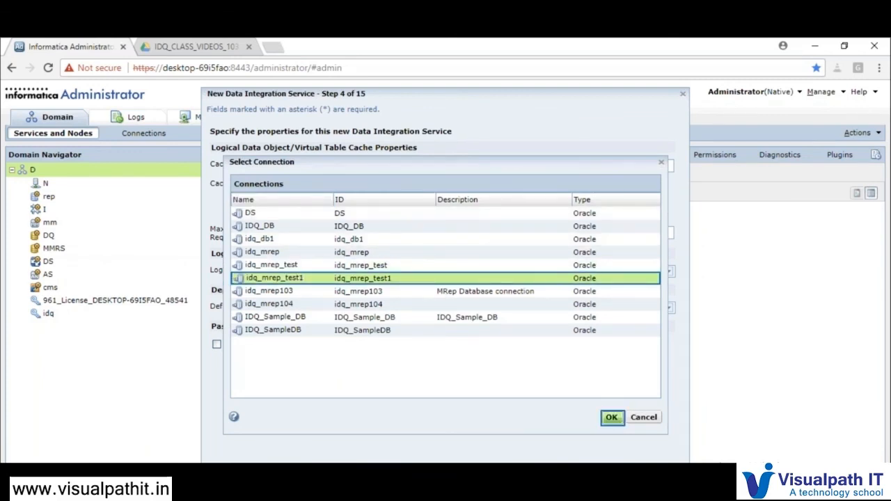
{"action": "left_click", "coordinate": [611, 417]}
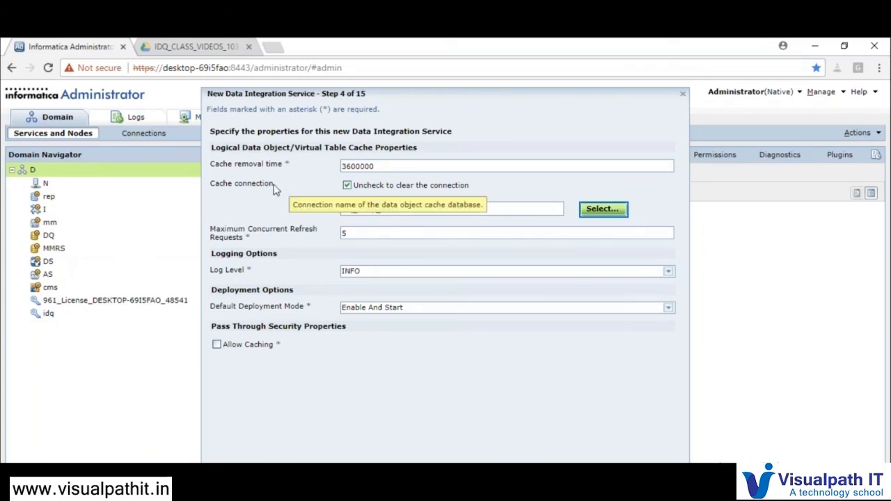
{"action": "left_click_drag", "start_coordinate": [402, 210], "coordinate": [346, 214]}
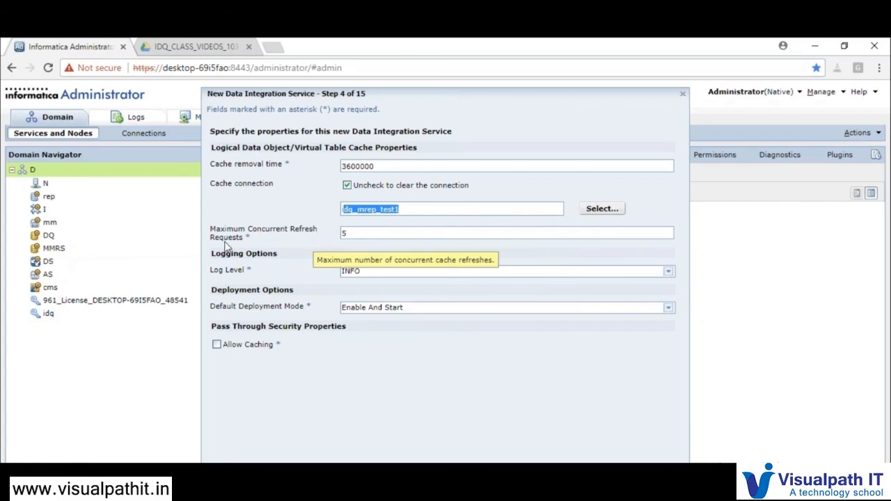
{"action": "left_click", "coordinate": [363, 233]}
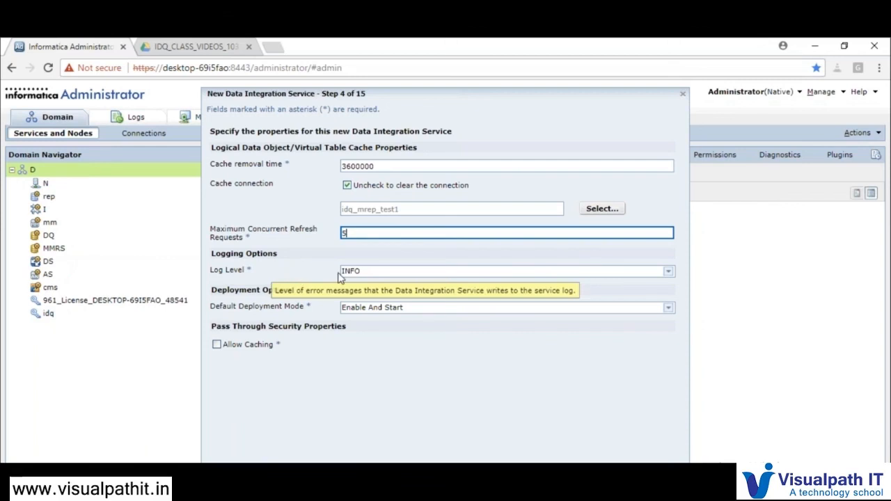
Keep log level INFO and deployment mode Enable And Start, then go to step 5
{"action": "left_click", "coordinate": [363, 277]}
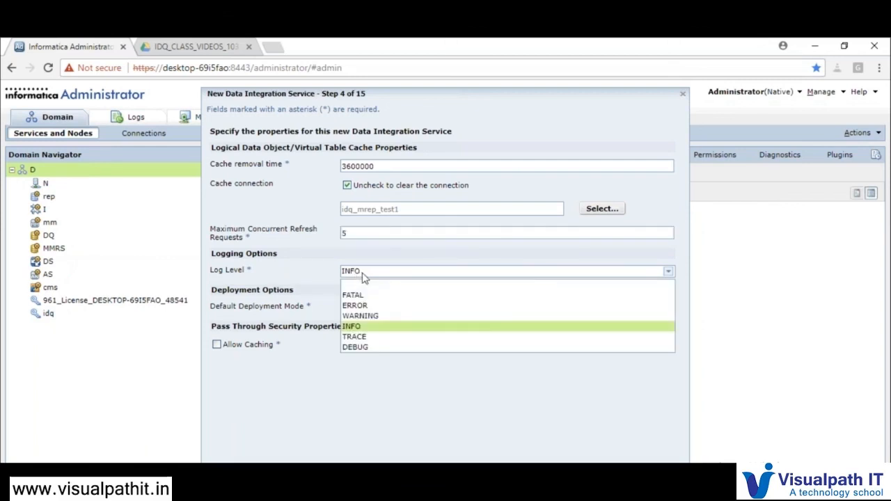
{"action": "left_click", "coordinate": [363, 276]}
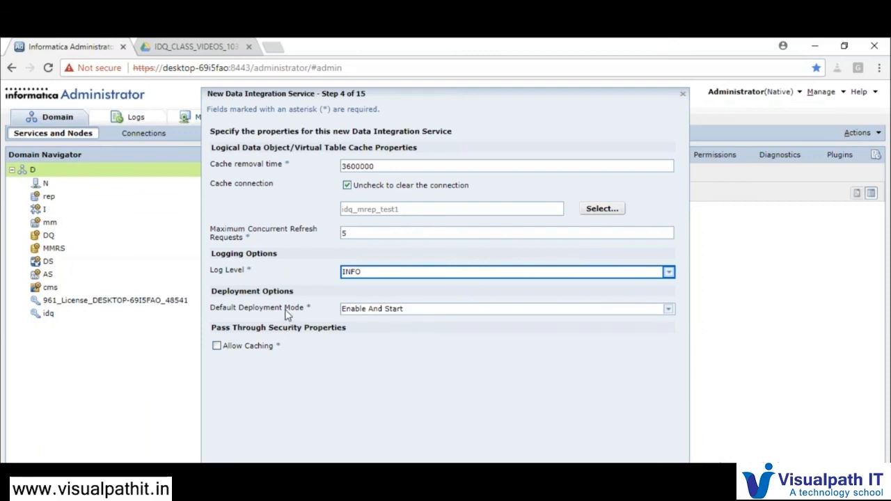
{"action": "left_click", "coordinate": [388, 309]}
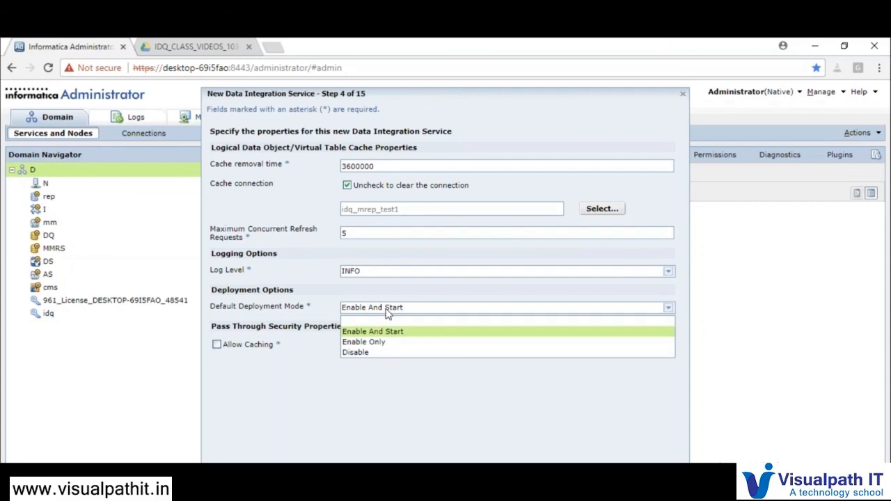
{"action": "left_click", "coordinate": [388, 311]}
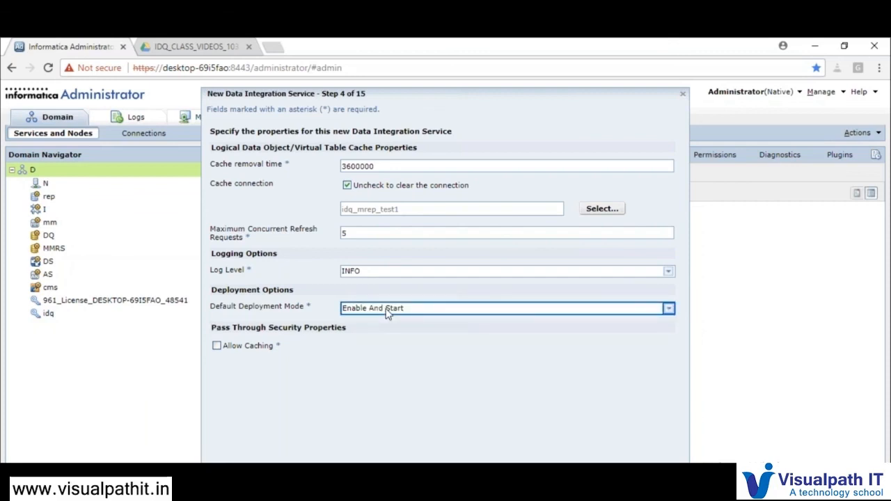
{"action": "left_click", "coordinate": [388, 311]}
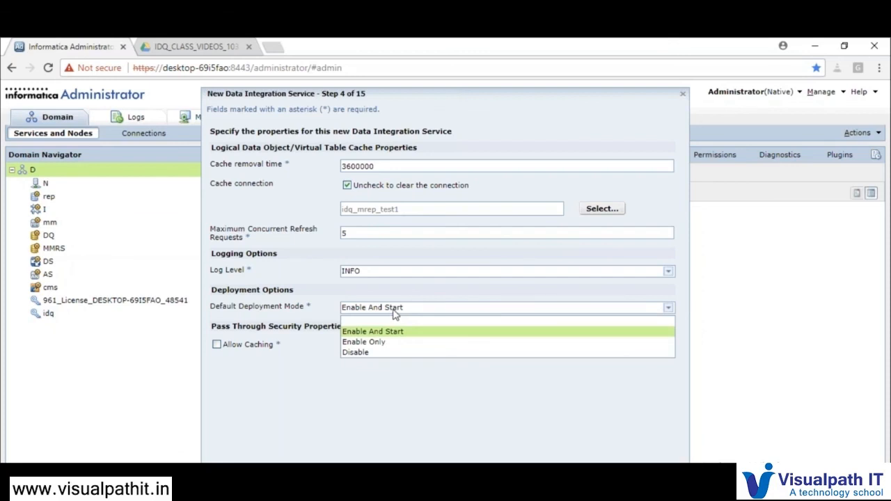
{"action": "left_click", "coordinate": [380, 345]}
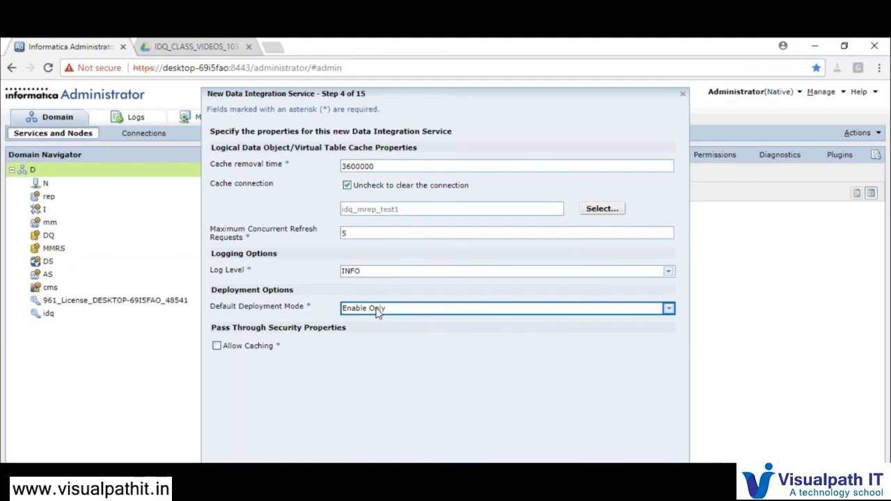
{"action": "left_click", "coordinate": [378, 310]}
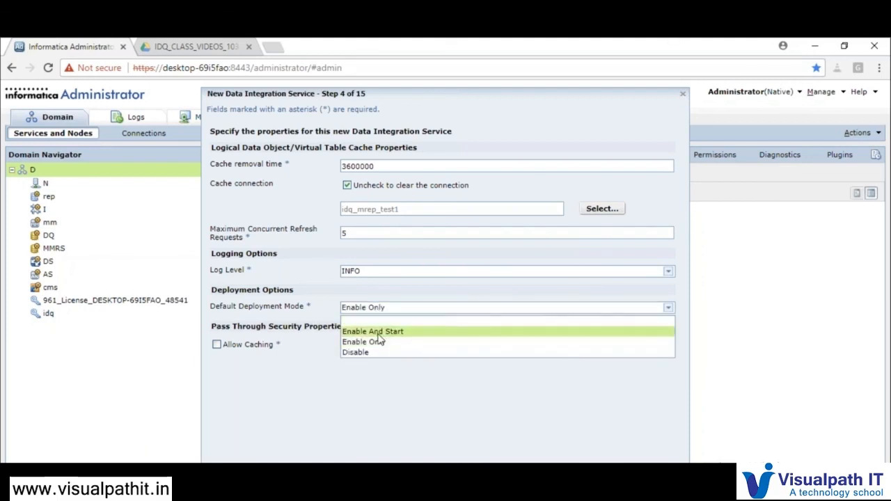
{"action": "left_click", "coordinate": [378, 334]}
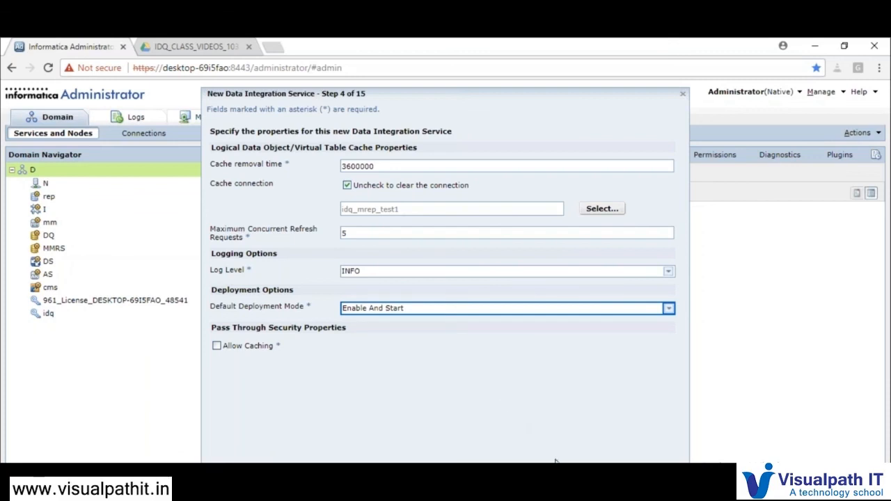
{"action": "left_click", "coordinate": [574, 475]}
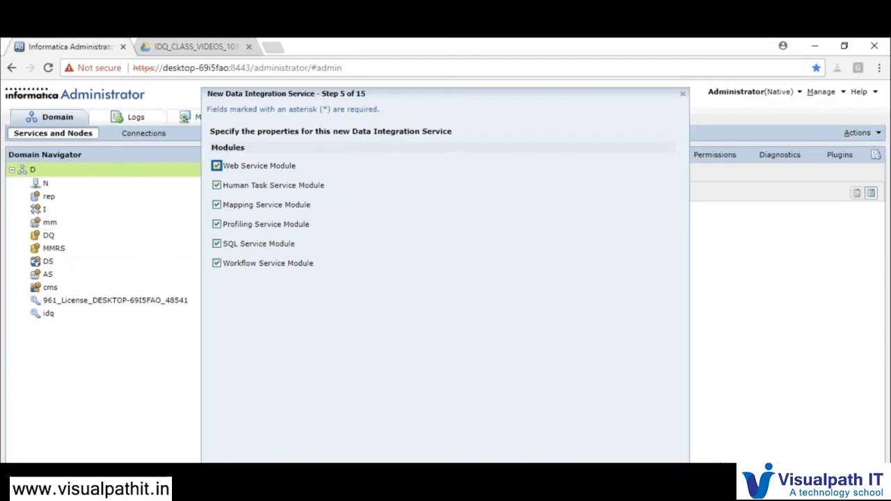
Leave all six modules, including Web Service and Workflow Service, checked and go to step 6
{"action": "key", "text": "Return"}
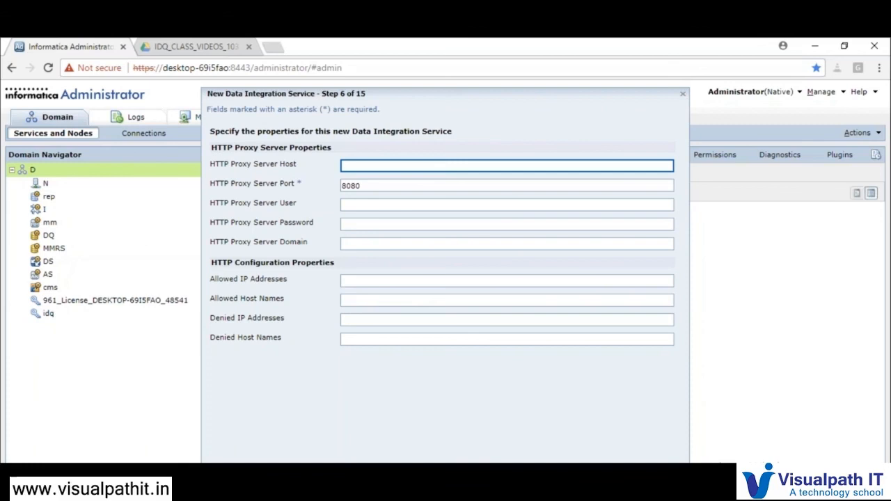
Pass the proxy step, keep file name prefix RSCACHE, and advance to step 8
{"action": "left_click", "coordinate": [536, 478]}
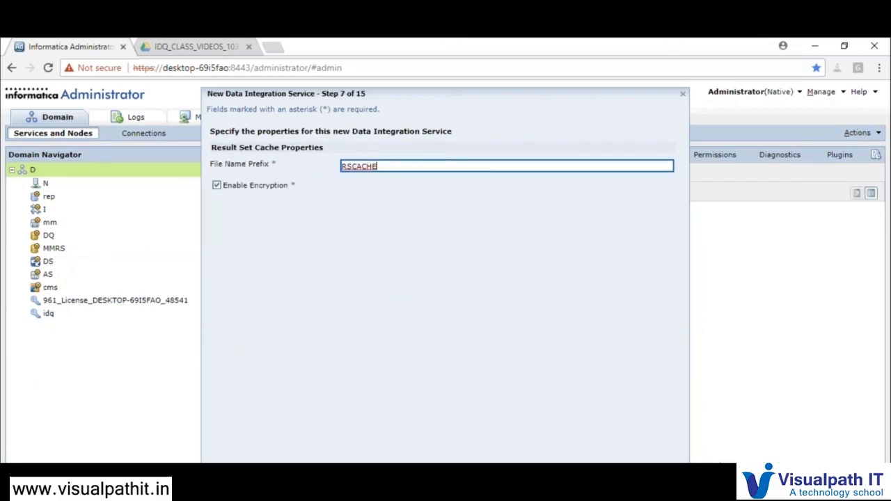
{"action": "mouse_move", "coordinate": [243, 165]}
{"action": "left_click_drag", "start_coordinate": [374, 169], "coordinate": [339, 170]}
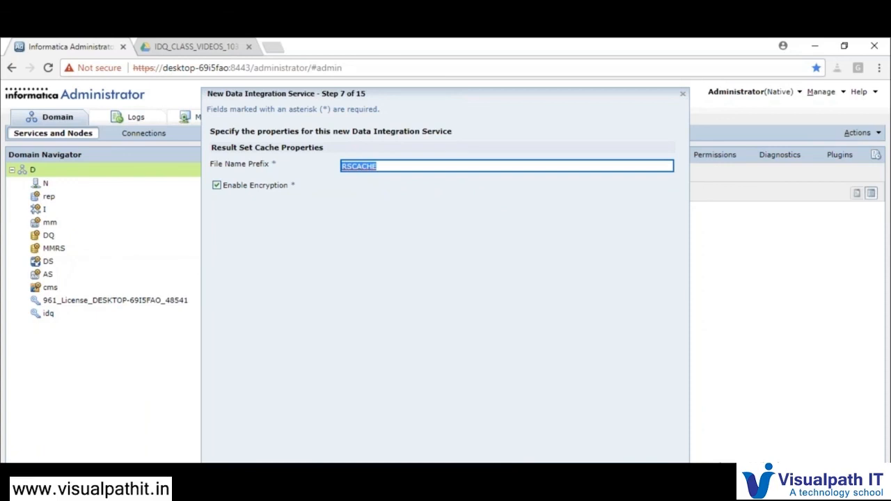
{"action": "key", "text": "Return"}
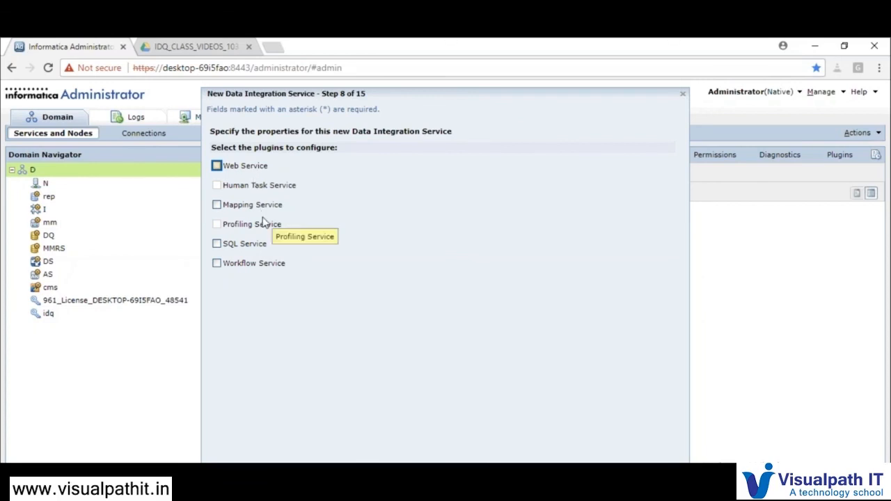
Choose the Web, Mapping and Workflow Service plugins, leaving SQL Service unchecked, and continue
{"action": "left_click", "coordinate": [239, 171]}
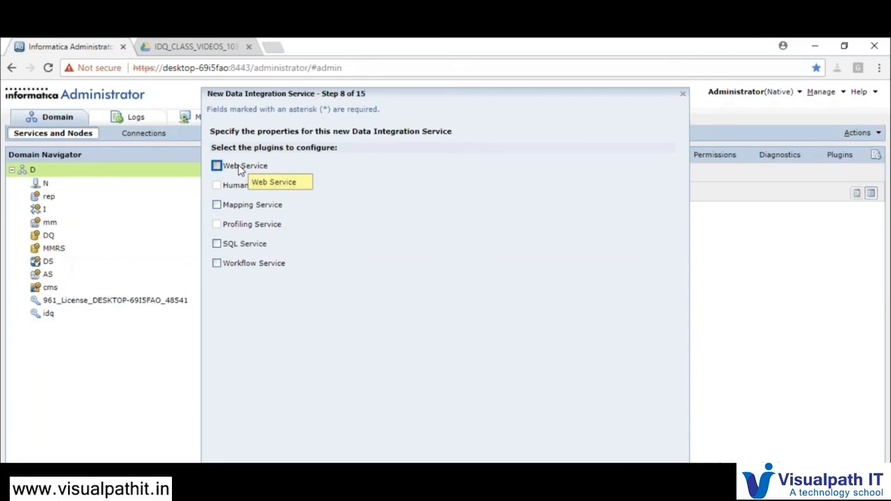
{"action": "left_click", "coordinate": [242, 206]}
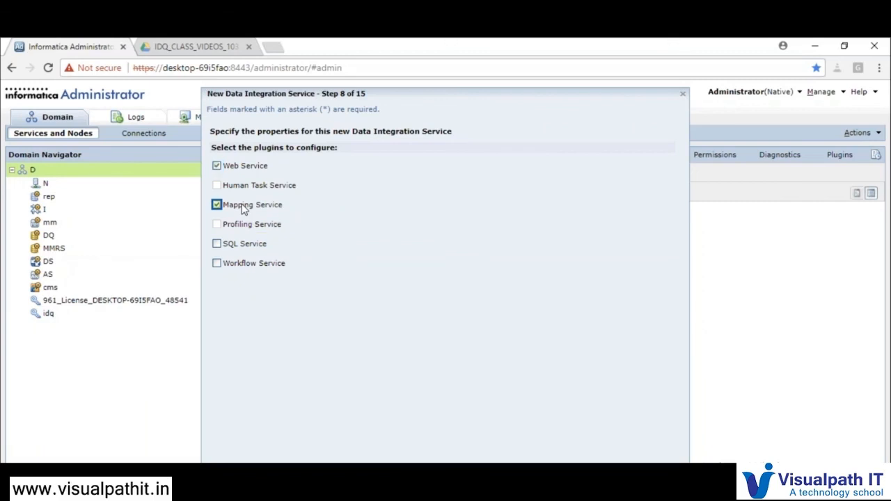
{"action": "left_click", "coordinate": [251, 252]}
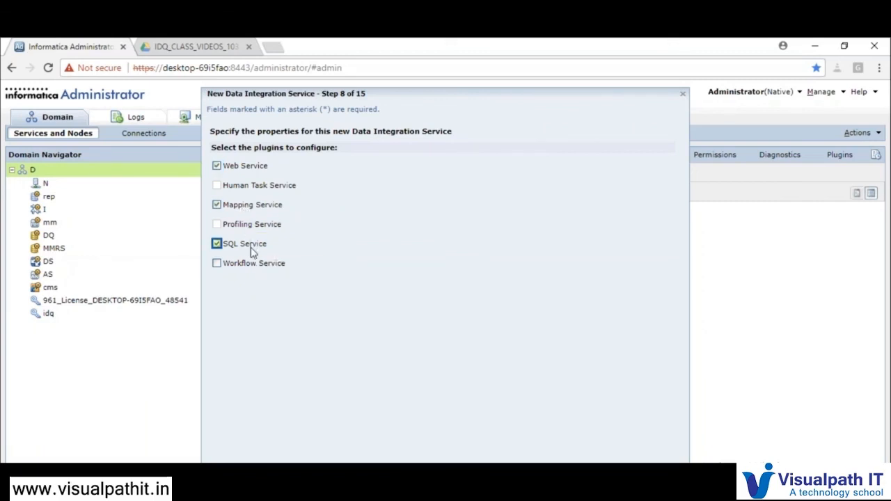
{"action": "left_click", "coordinate": [252, 253]}
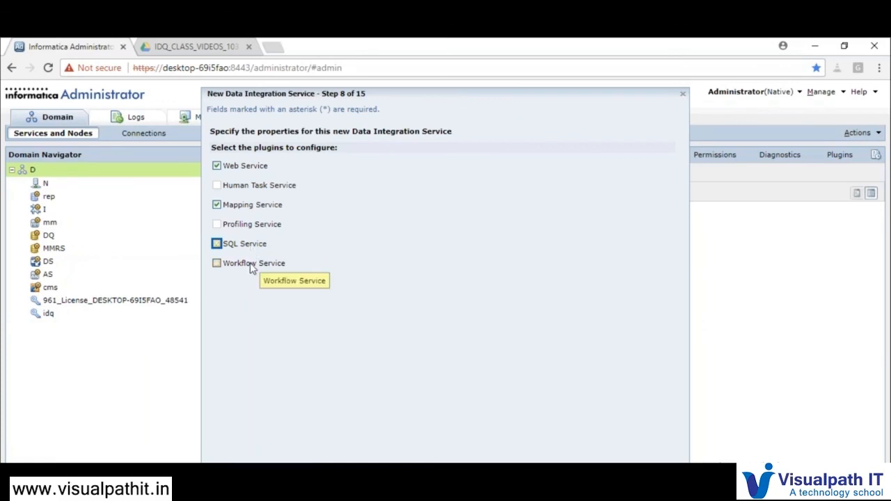
{"action": "left_click", "coordinate": [252, 269]}
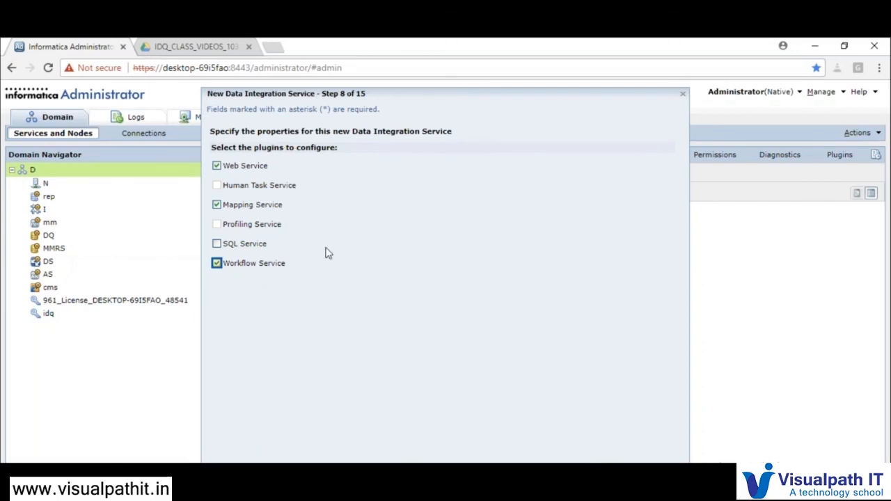
{"action": "left_click", "coordinate": [577, 477]}
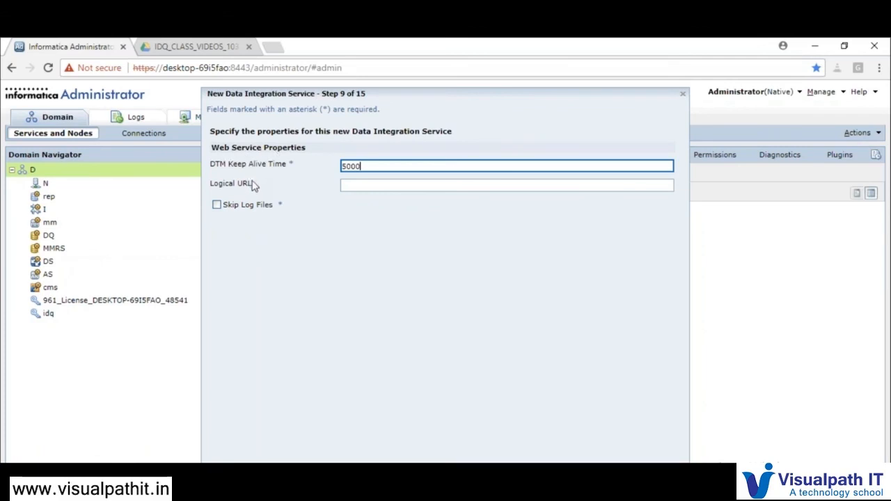
Keep the DTM Keep Alive Time at 5000 on the Web Service properties step
{"action": "mouse_move", "coordinate": [226, 171]}
{"action": "left_click_drag", "start_coordinate": [365, 167], "coordinate": [338, 172]}
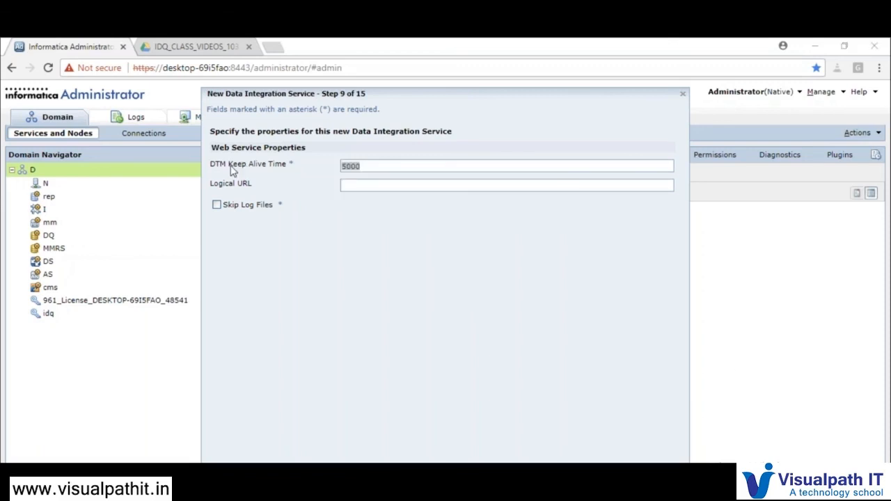
{"action": "mouse_move", "coordinate": [233, 172]}
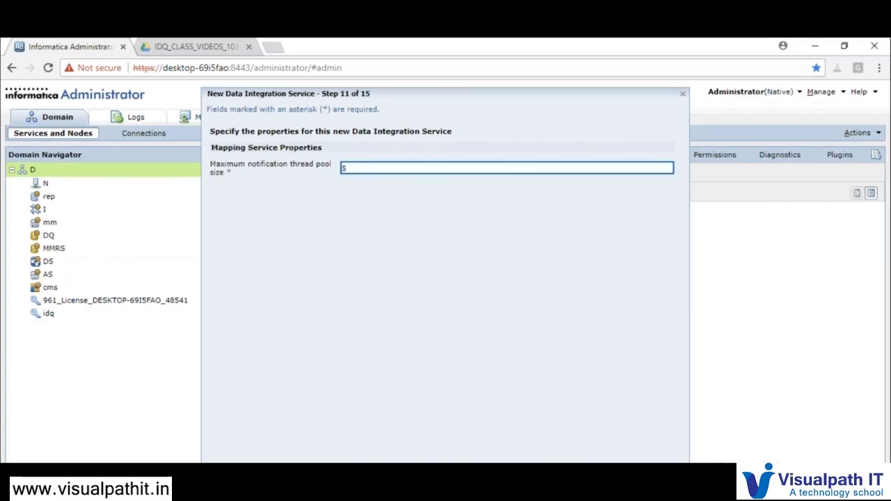
Replace the maximum notification thread pool size value with 100
{"action": "mouse_move", "coordinate": [315, 162]}
{"action": "mouse_move", "coordinate": [237, 171]}
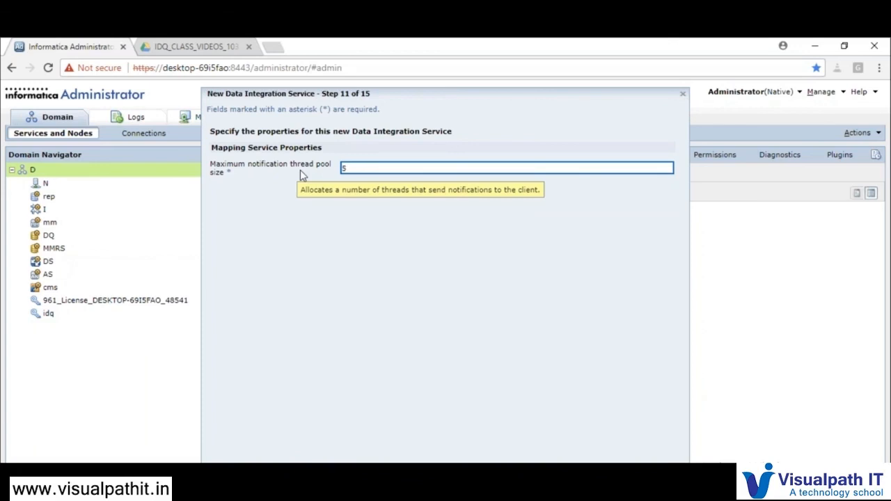
{"action": "key", "text": "BackSpace"}
{"action": "type", "text": "100"}
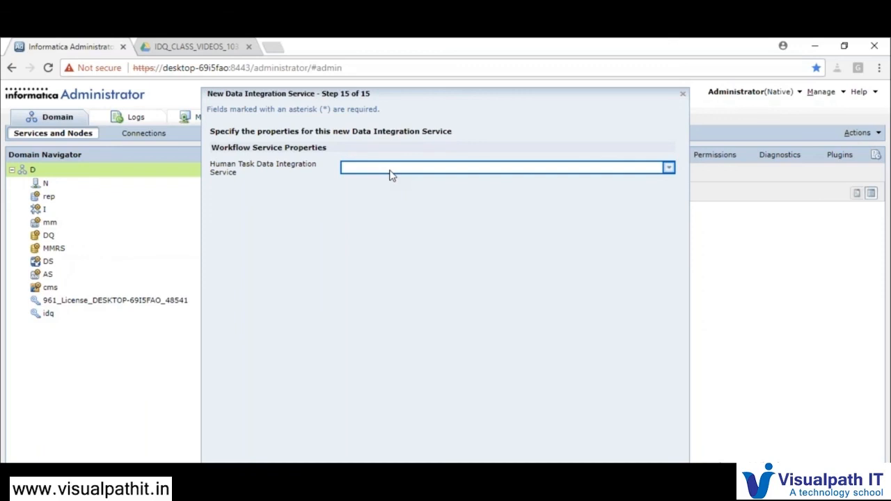
Leave the Human Task Data Integration Service empty after briefly trying DS
{"action": "left_click", "coordinate": [390, 174]}
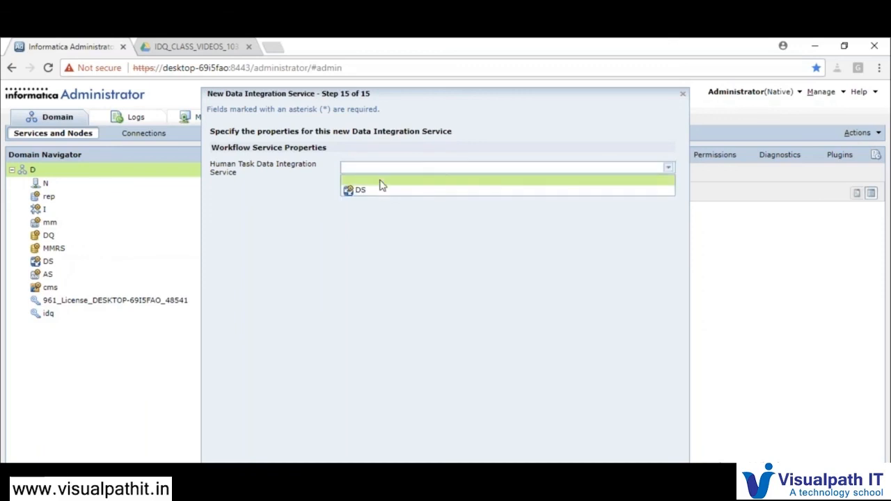
{"action": "left_click", "coordinate": [379, 192]}
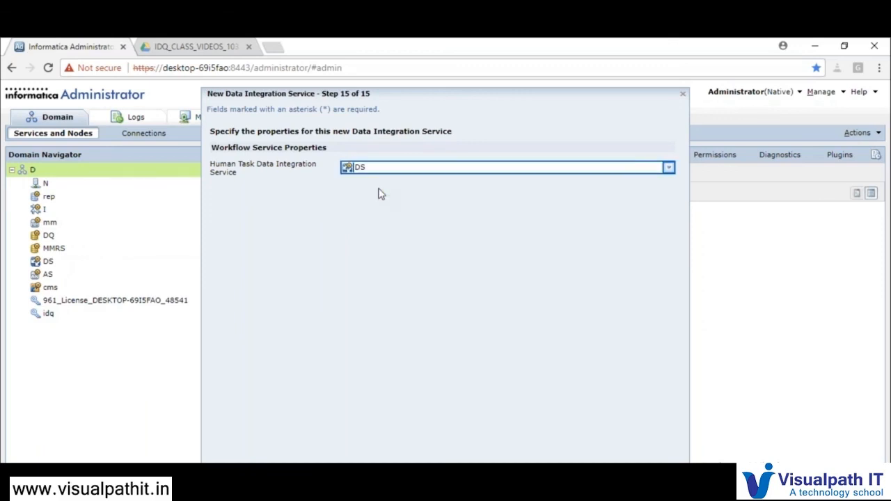
{"action": "left_click", "coordinate": [370, 168]}
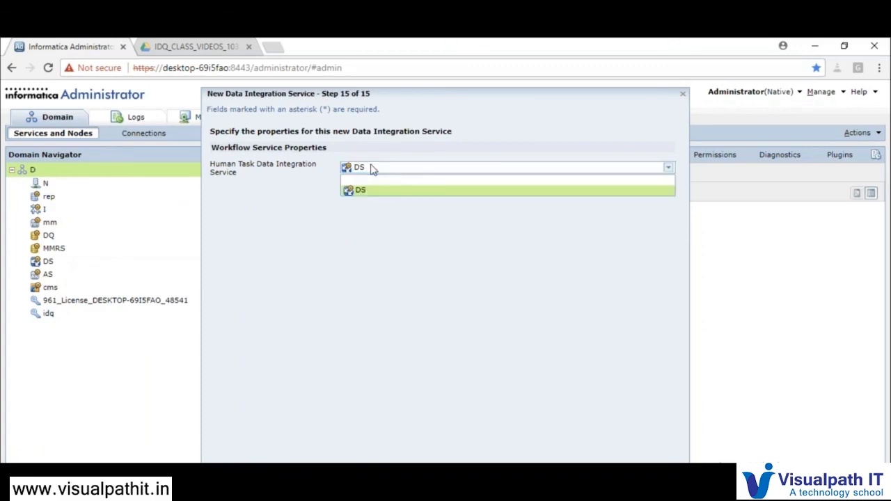
{"action": "left_click", "coordinate": [372, 182]}
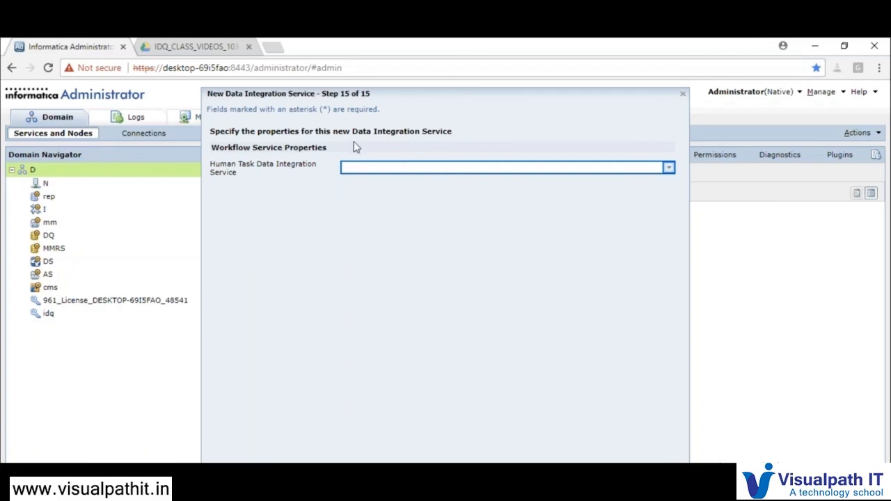
{"action": "left_click", "coordinate": [374, 175]}
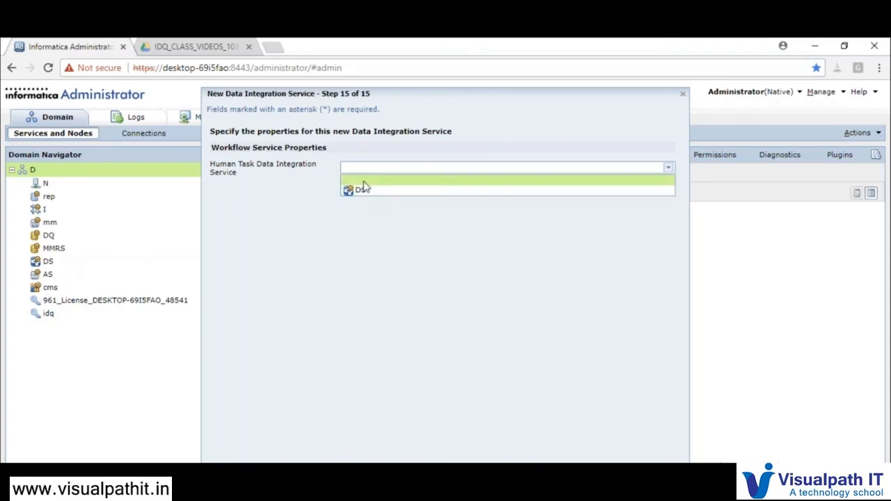
{"action": "left_click", "coordinate": [363, 181]}
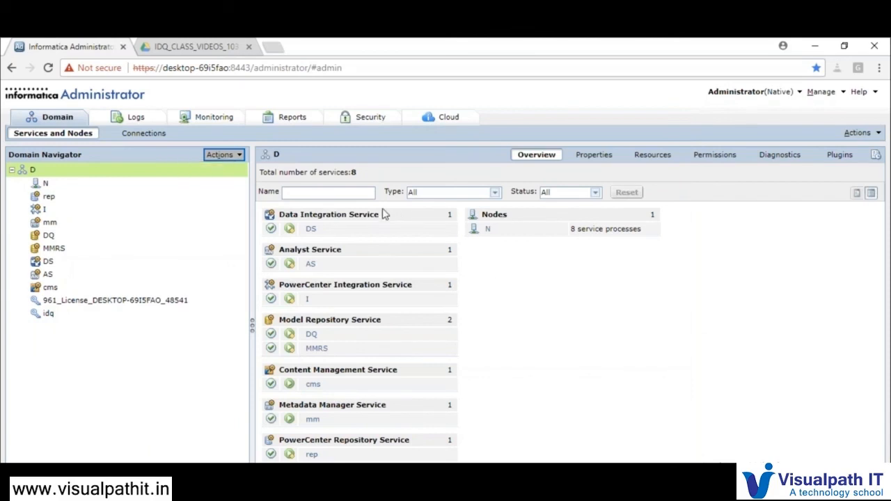
Start a new Analyst Service from the domain's Actions > New menu
{"action": "left_click", "coordinate": [237, 156]}
{"action": "left_click", "coordinate": [239, 169]}
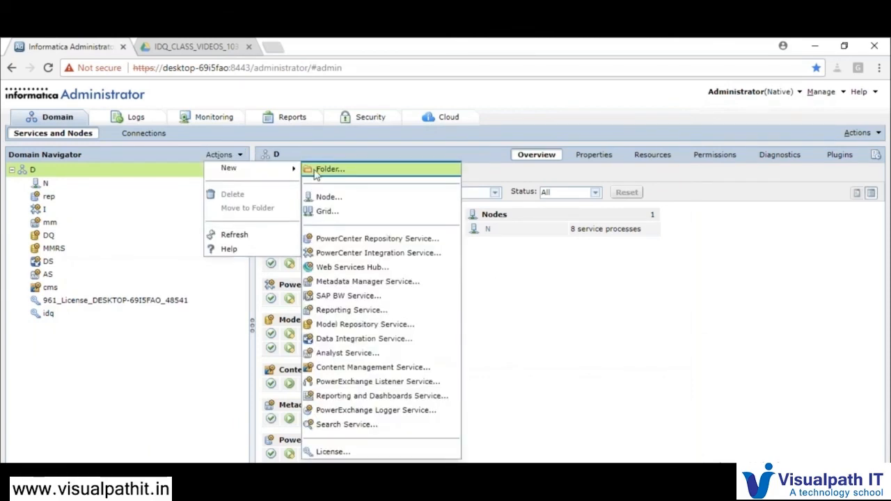
{"action": "left_click", "coordinate": [348, 352]}
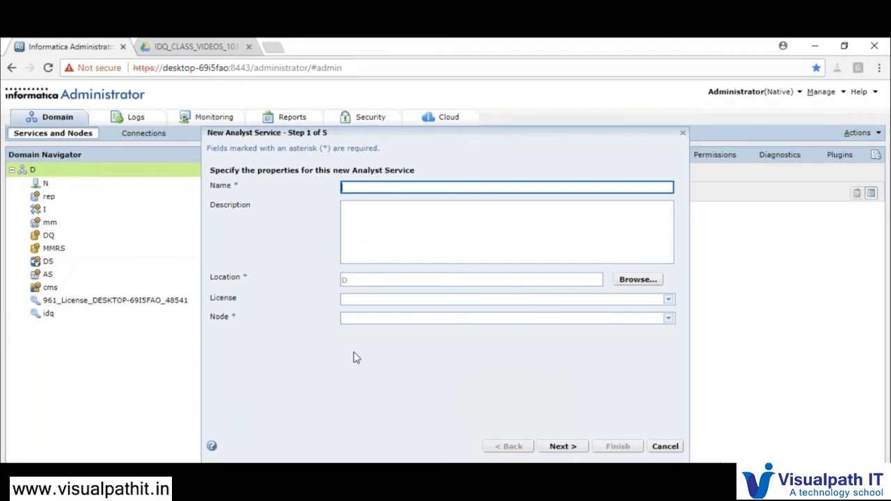
Name the service DQ_AS with the 961 desktop license on node N, then continue
{"action": "type", "text": "DQ_AS"}
{"action": "left_click", "coordinate": [464, 306]}
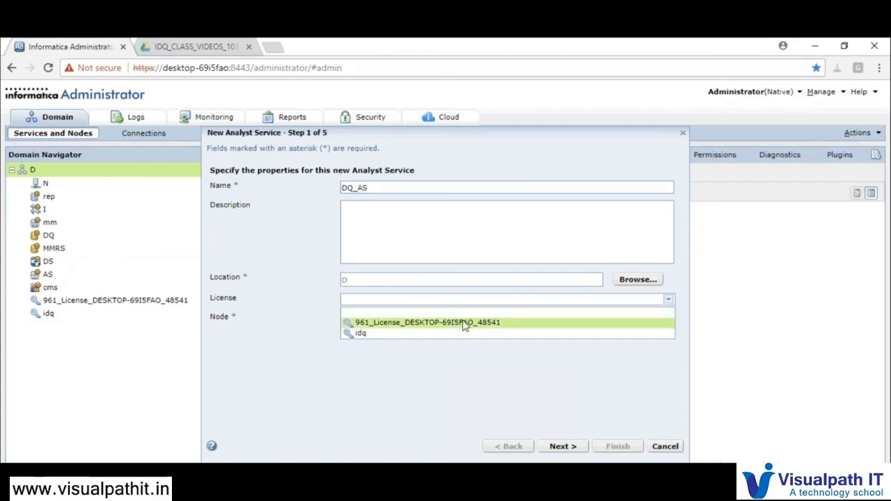
{"action": "left_click", "coordinate": [464, 323]}
{"action": "left_click", "coordinate": [450, 319]}
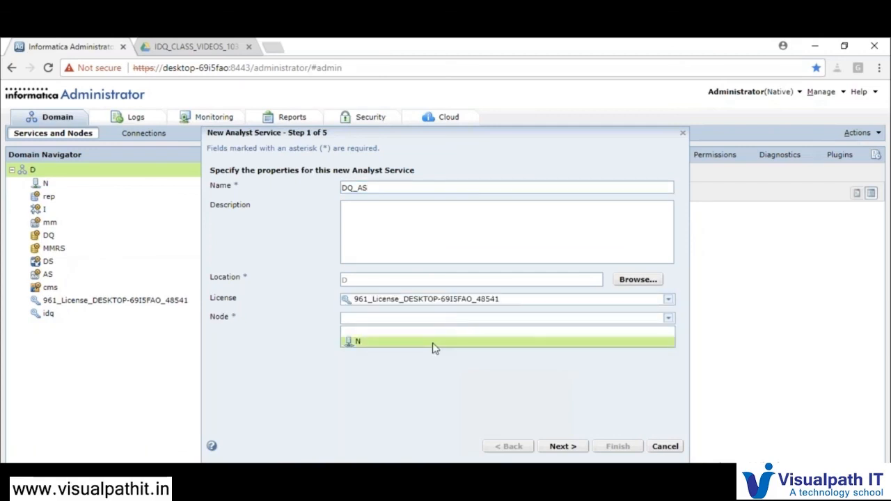
{"action": "left_click", "coordinate": [432, 348]}
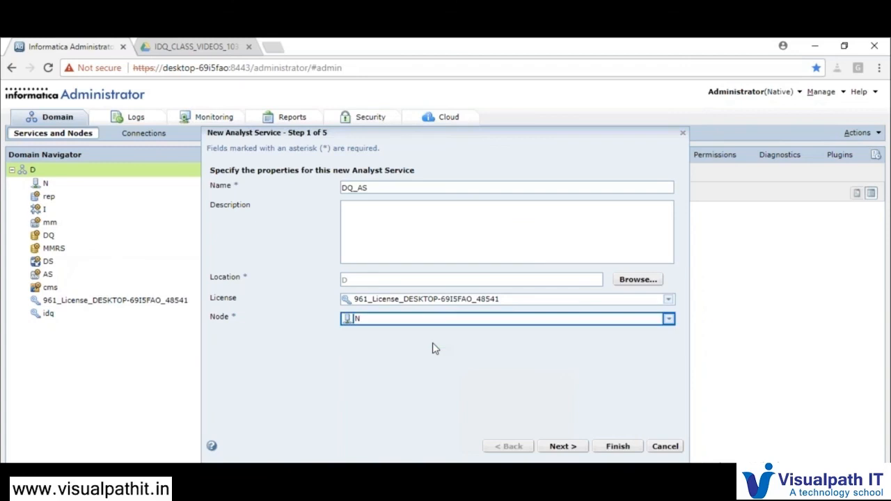
{"action": "left_click", "coordinate": [563, 446]}
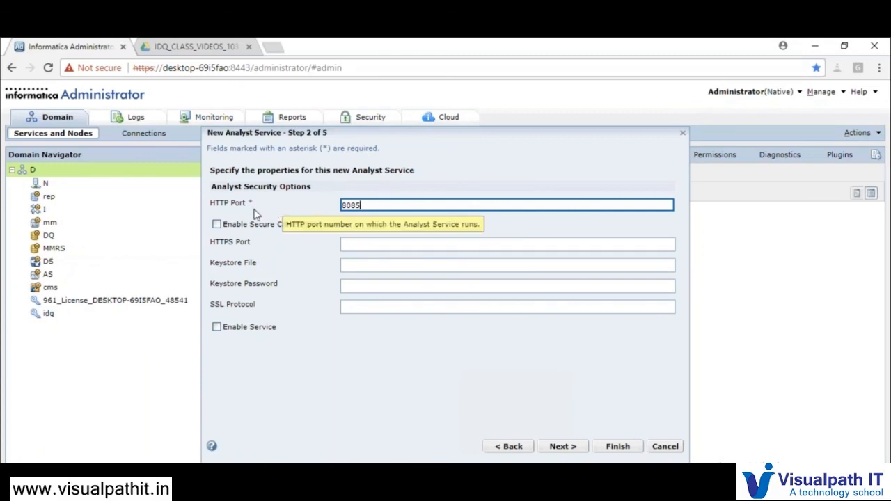
Keep HTTP port 8085 and continue to the Model Repository Service settings
{"action": "double_click", "coordinate": [355, 205]}
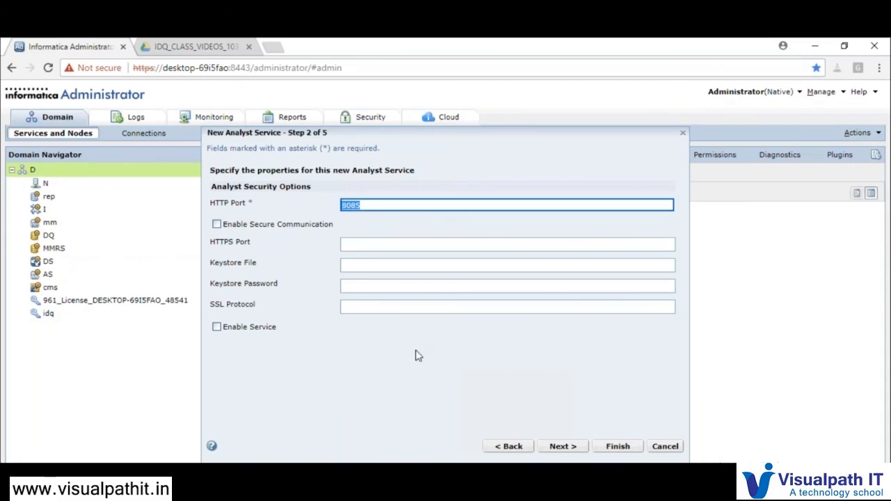
{"action": "left_click", "coordinate": [562, 446]}
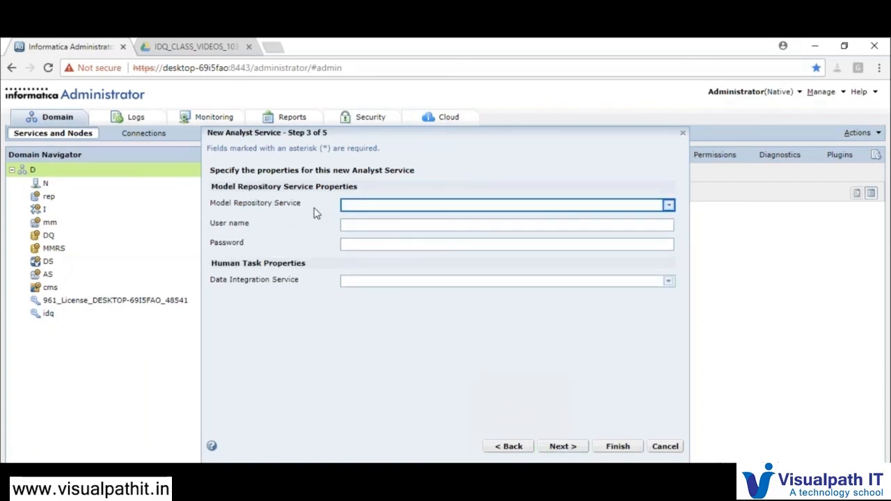
Choose MMRS as the Model Repository Service
{"action": "left_click", "coordinate": [363, 209]}
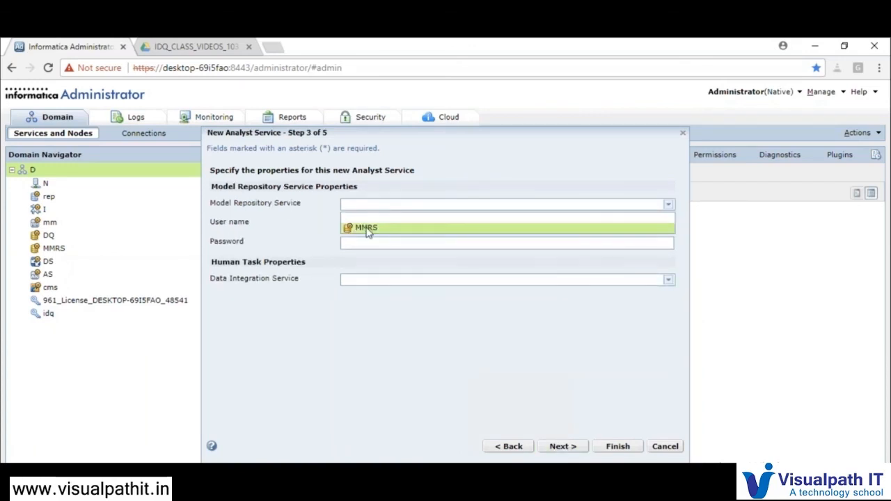
{"action": "left_click", "coordinate": [367, 228]}
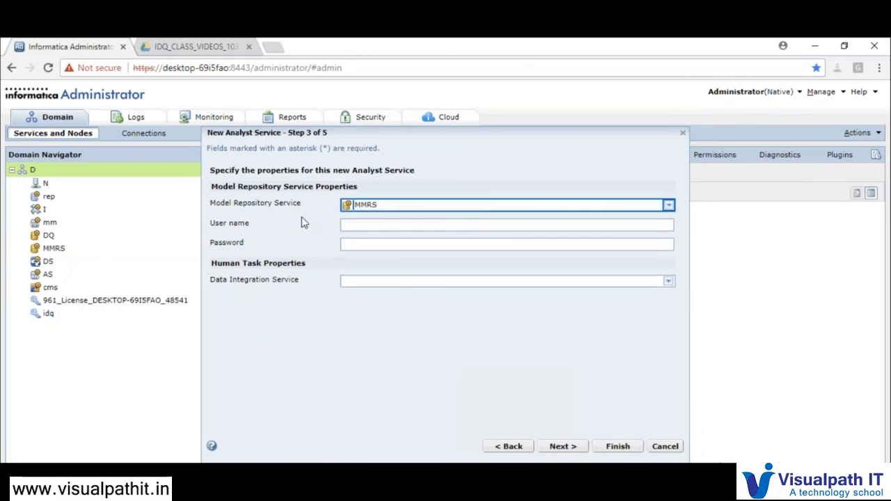
{"action": "left_click", "coordinate": [388, 210]}
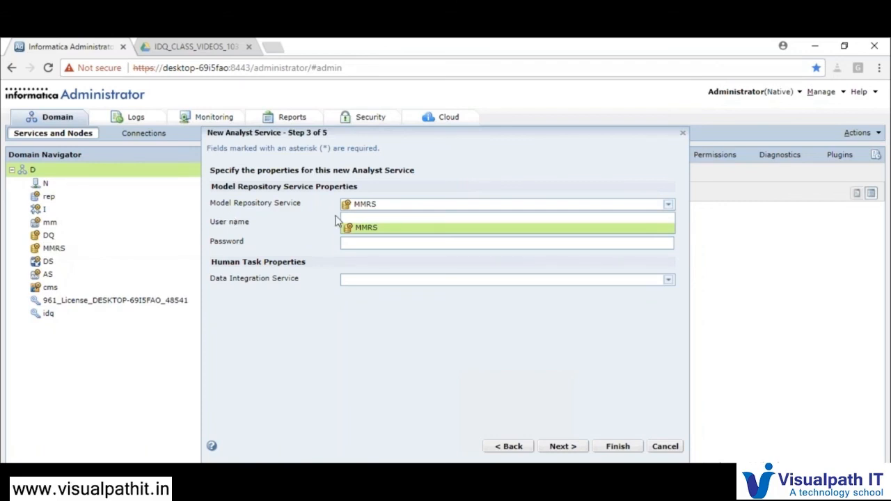
{"action": "left_click", "coordinate": [374, 230]}
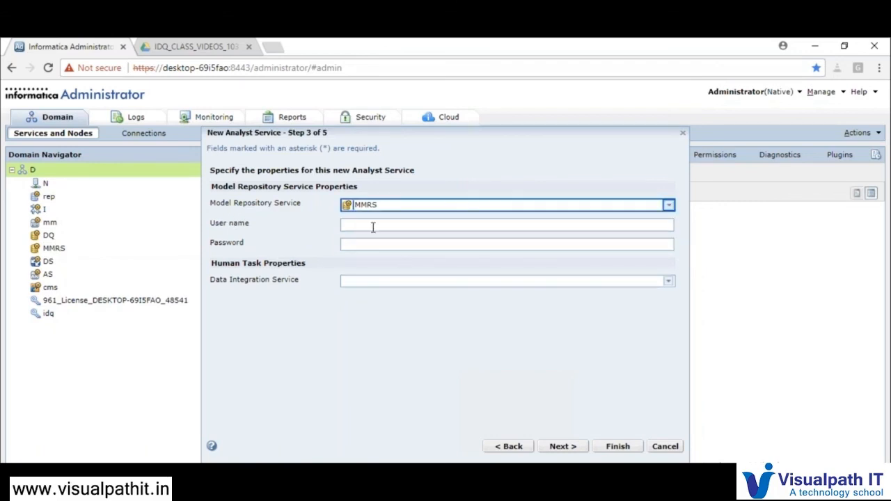
Enter user name Administrator and the repository password, and use DS for human tasks
{"action": "left_click", "coordinate": [360, 225]}
{"action": "type", "text": "Administrator"}
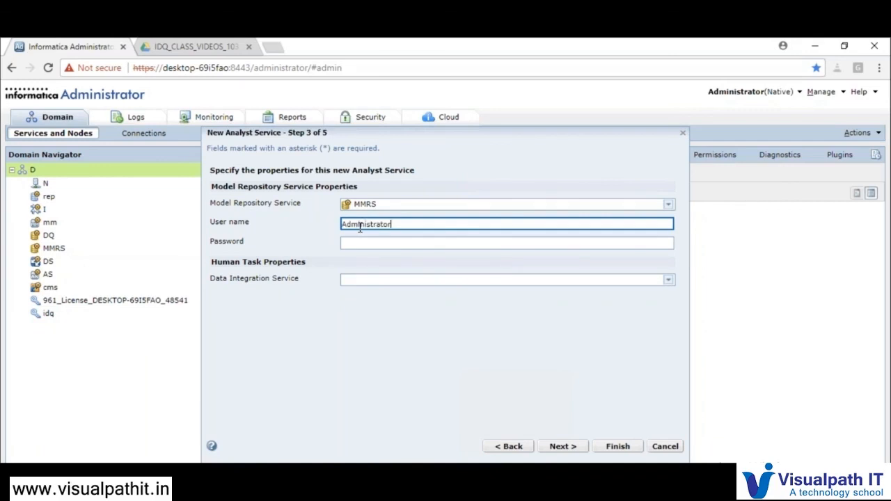
{"action": "double_click", "coordinate": [360, 226]}
{"action": "key", "text": "Tab"}
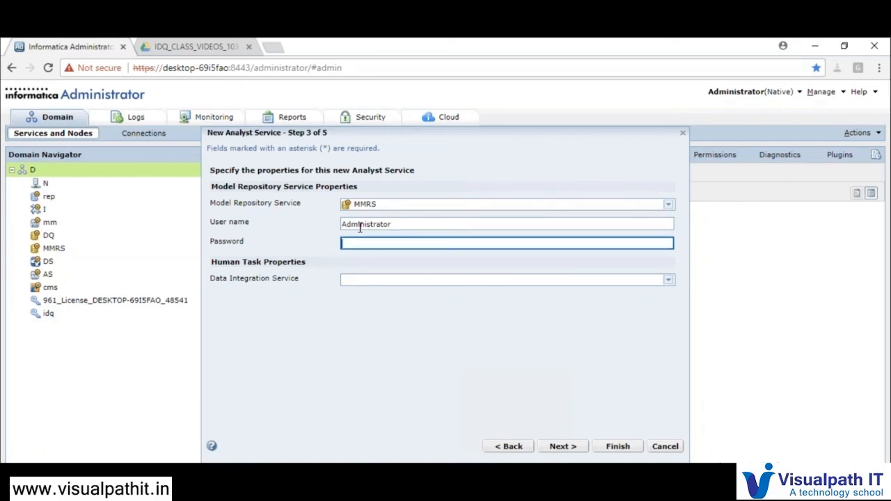
{"action": "key", "text": "ctrl+v"}
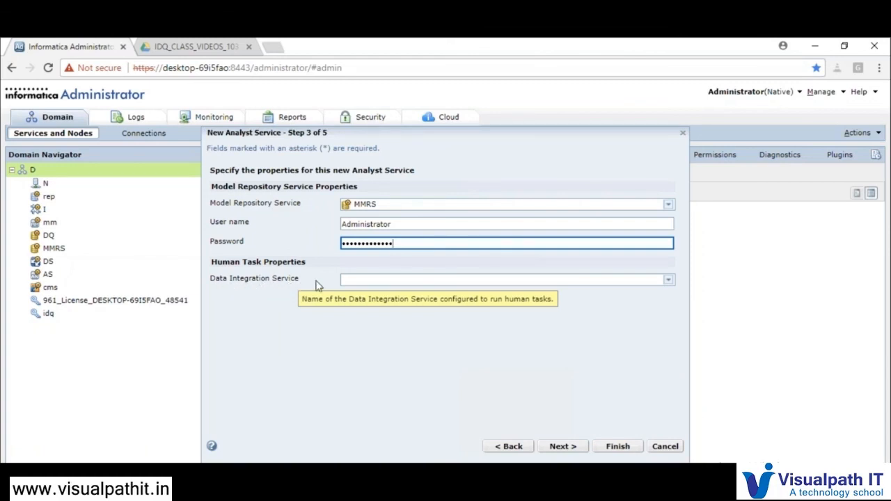
{"action": "left_click", "coordinate": [367, 284]}
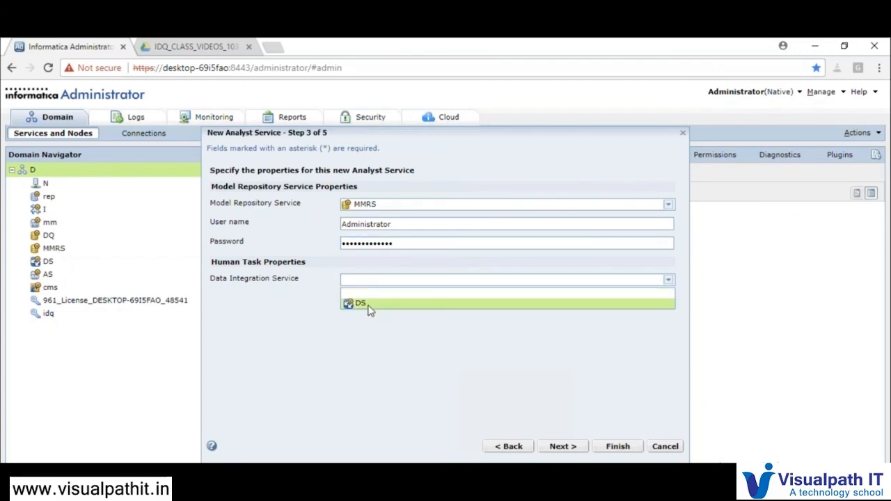
{"action": "left_click", "coordinate": [369, 310]}
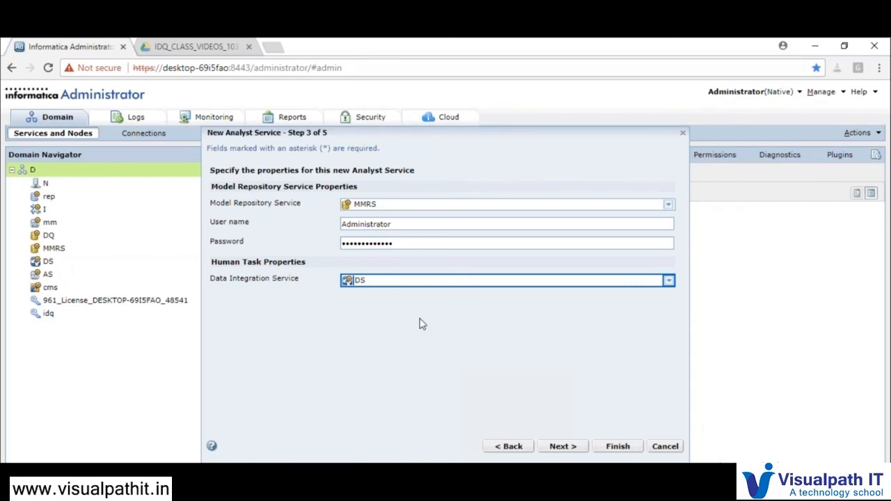
On the run-time properties step, choose DS as the Data Integration Service
{"action": "left_click", "coordinate": [559, 449]}
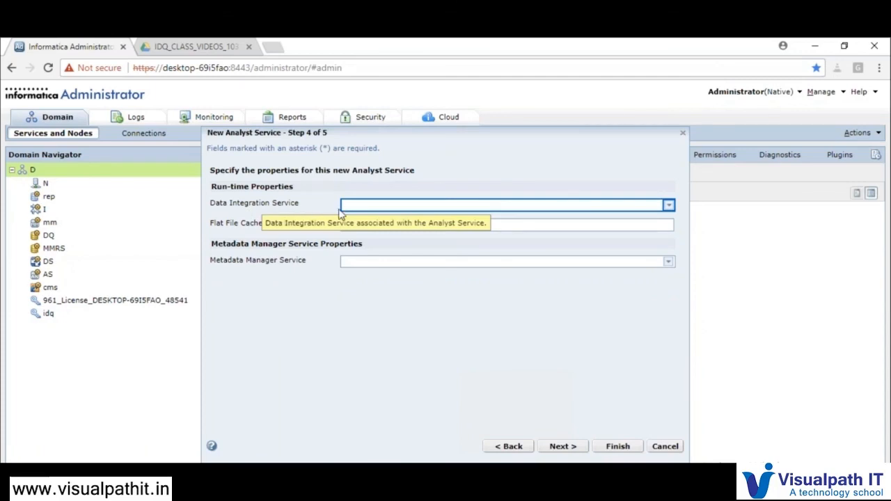
{"action": "left_click", "coordinate": [362, 214]}
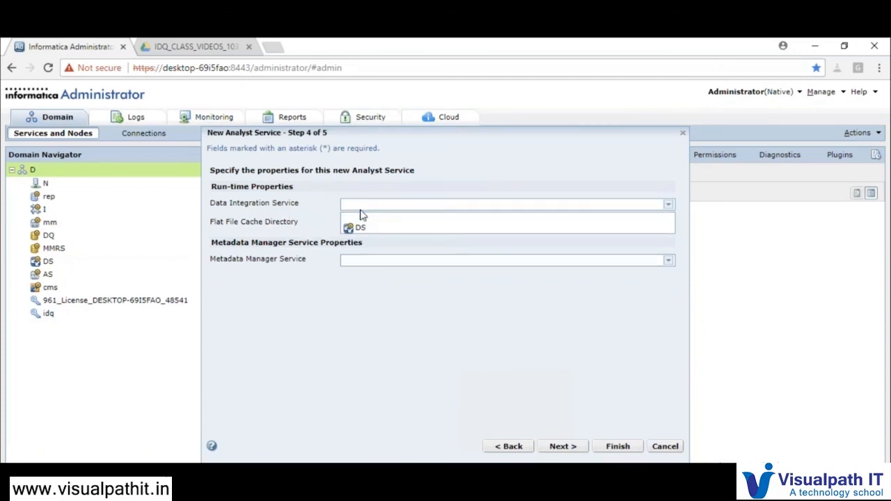
{"action": "left_click", "coordinate": [362, 227]}
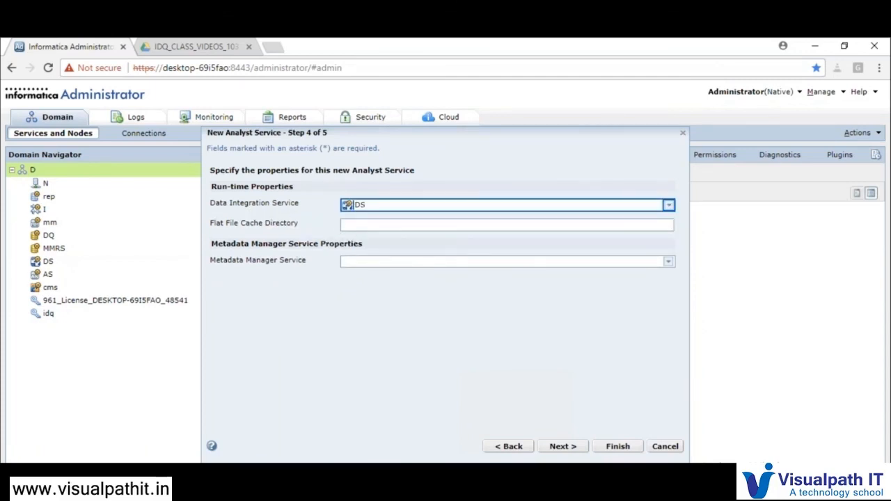
{"action": "left_click", "coordinate": [344, 222]}
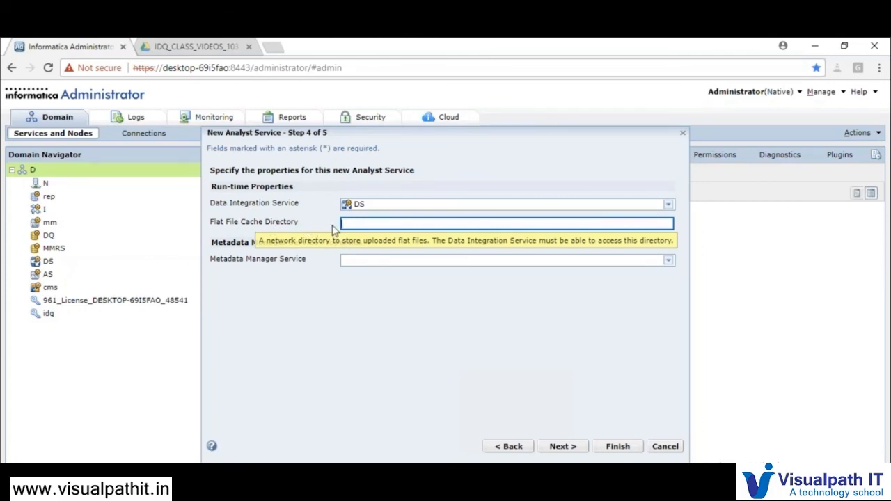
Select mm as the Metadata Manager Service and advance to step 5
{"action": "left_click", "coordinate": [368, 261]}
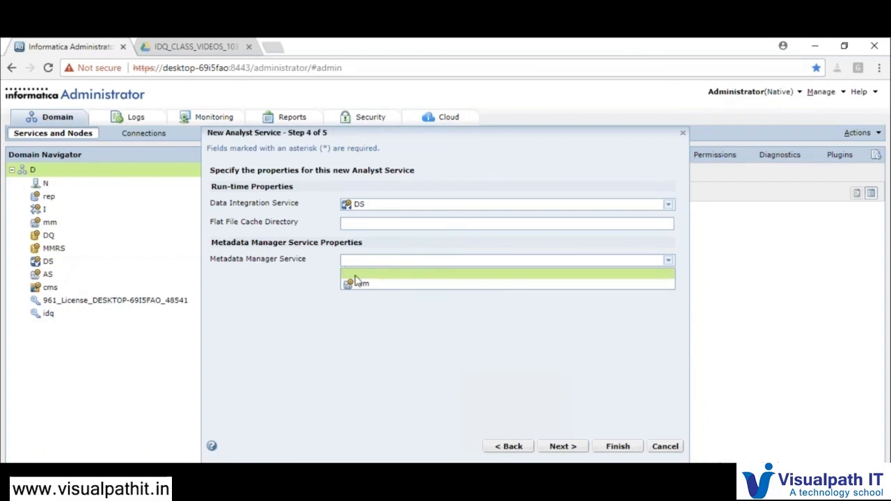
{"action": "left_click", "coordinate": [363, 284]}
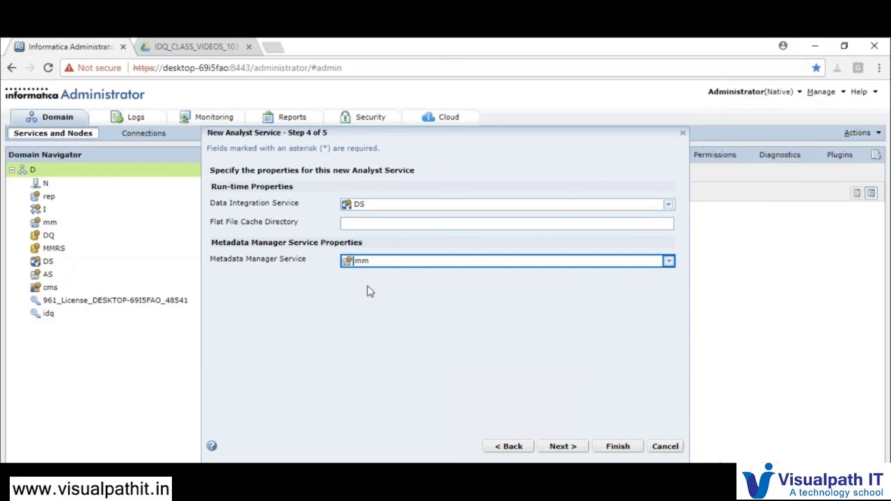
{"action": "left_click", "coordinate": [562, 449]}
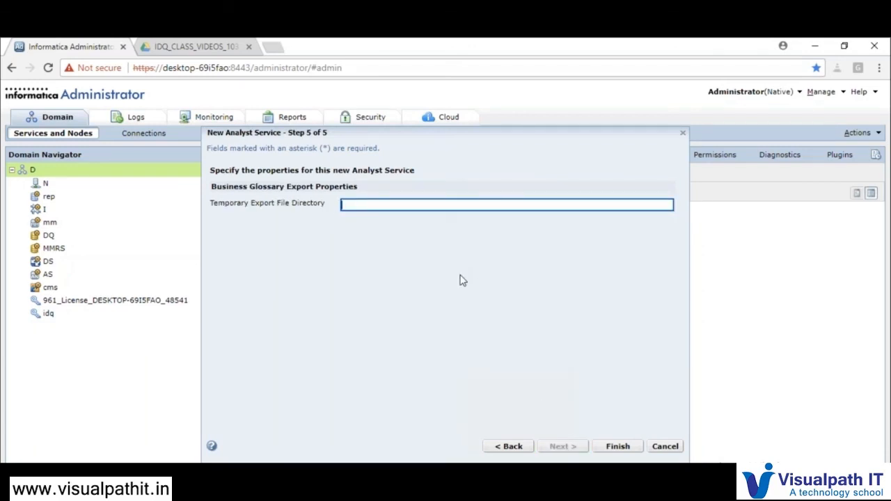
Cancel the wizard at step 5, leaving the Temporary Export File Directory empty
{"action": "mouse_move", "coordinate": [294, 202]}
{"action": "mouse_move", "coordinate": [323, 210]}
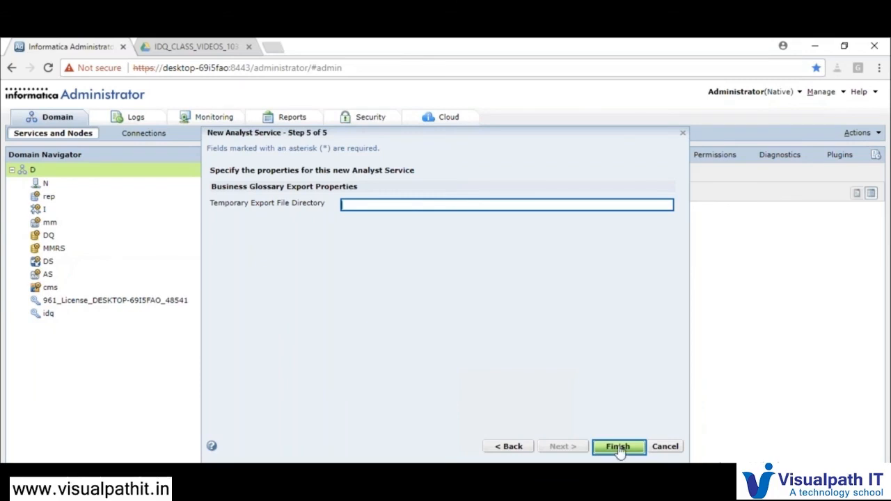
{"action": "left_click", "coordinate": [663, 449]}
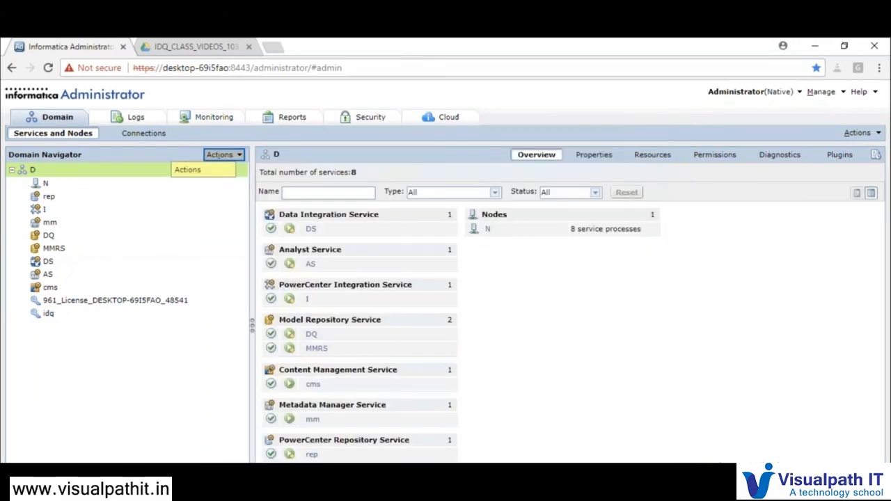
Show the AS Analyst Service's properties: available on port 8085, repository DQ, Data Integration Service DS
{"action": "left_click", "coordinate": [311, 263]}
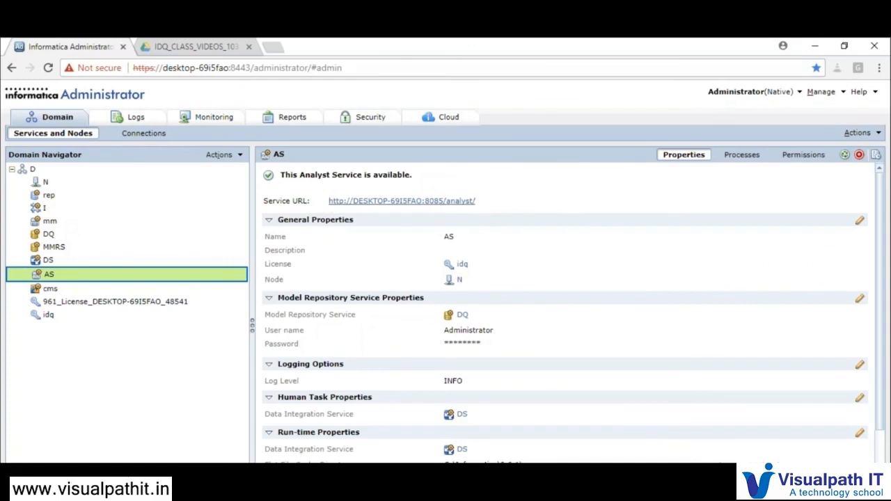
Launch the AS service URL in a new tab, then return to Administrator and select cms in the domain tree
{"action": "left_click", "coordinate": [426, 205]}
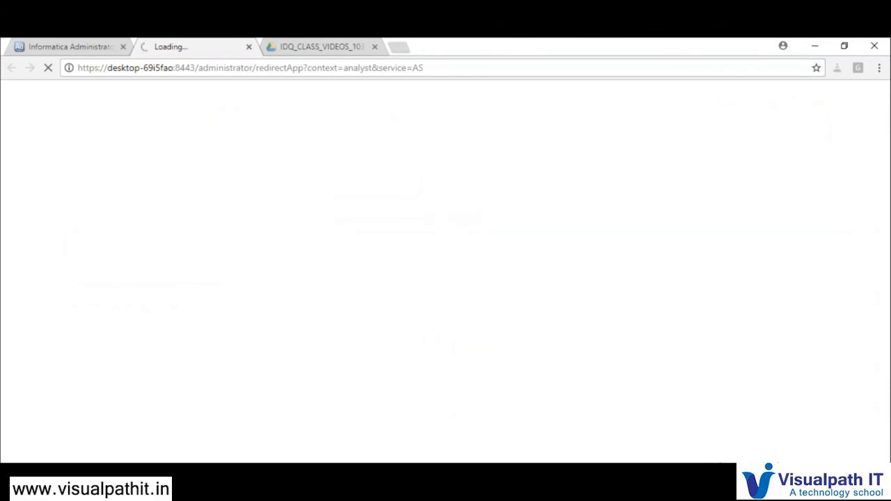
{"action": "left_click", "coordinate": [82, 49]}
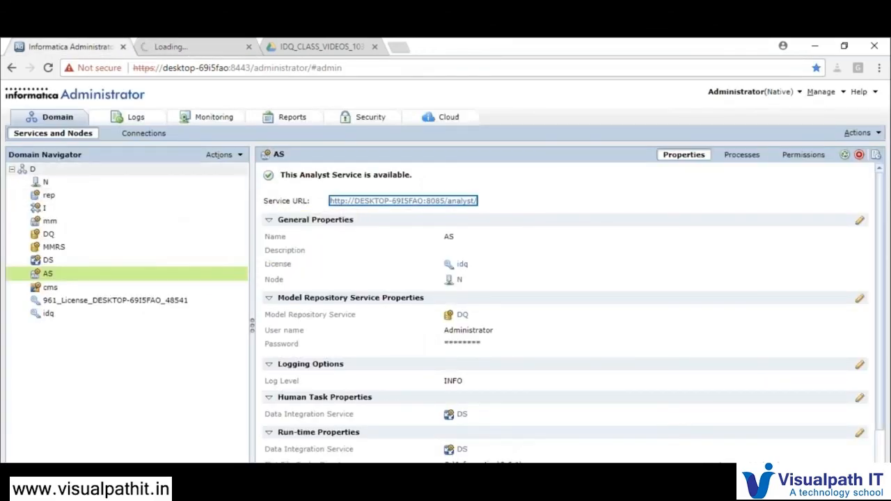
{"action": "left_click", "coordinate": [221, 155]}
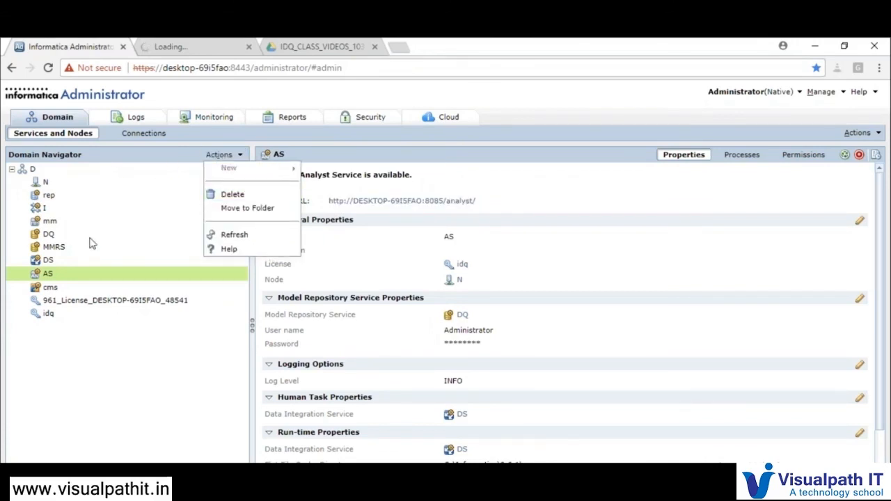
{"action": "left_click", "coordinate": [69, 290]}
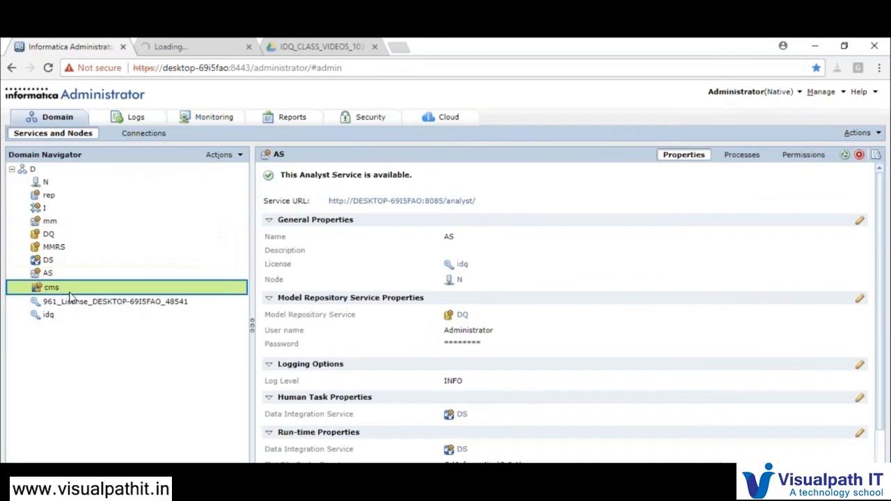